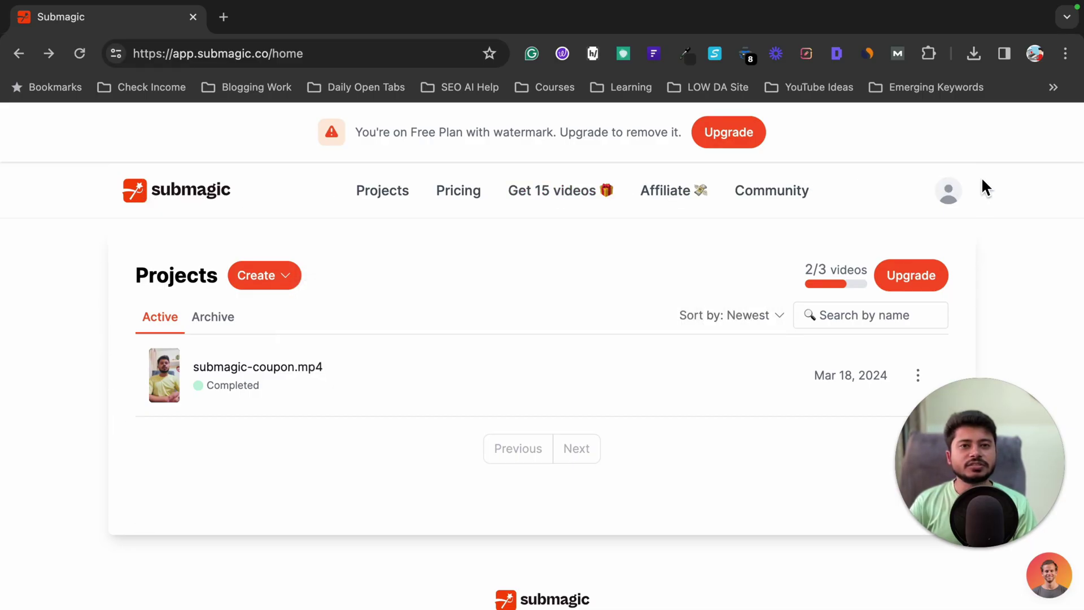
# Start a new video upload, cancel the file browser, and open the submagic-coupon.mp4 project instead
pyautogui.moveTo(977, 457)
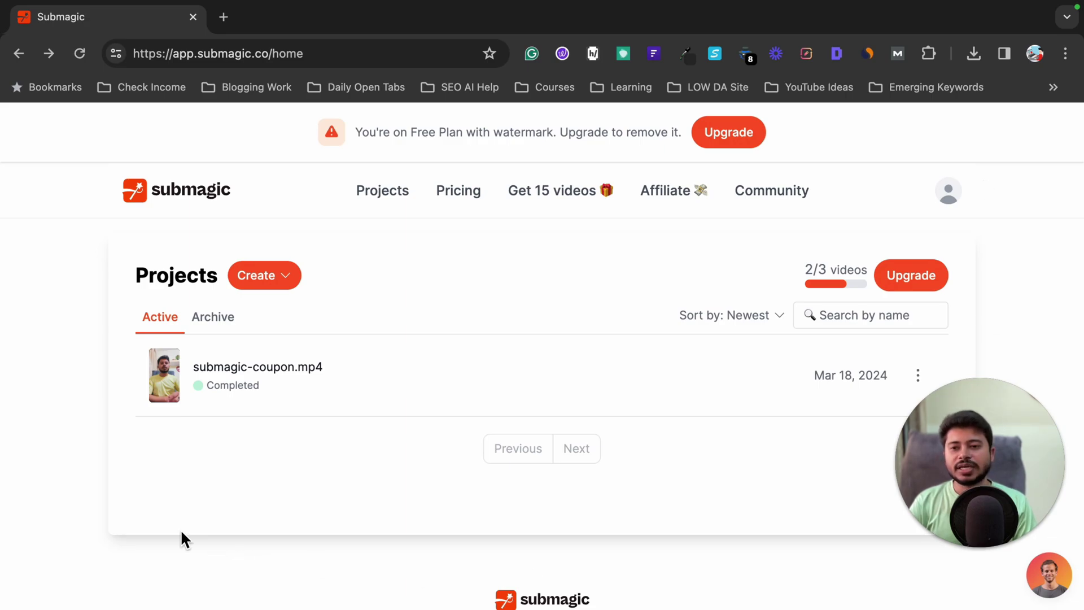
pyautogui.click(265, 294)
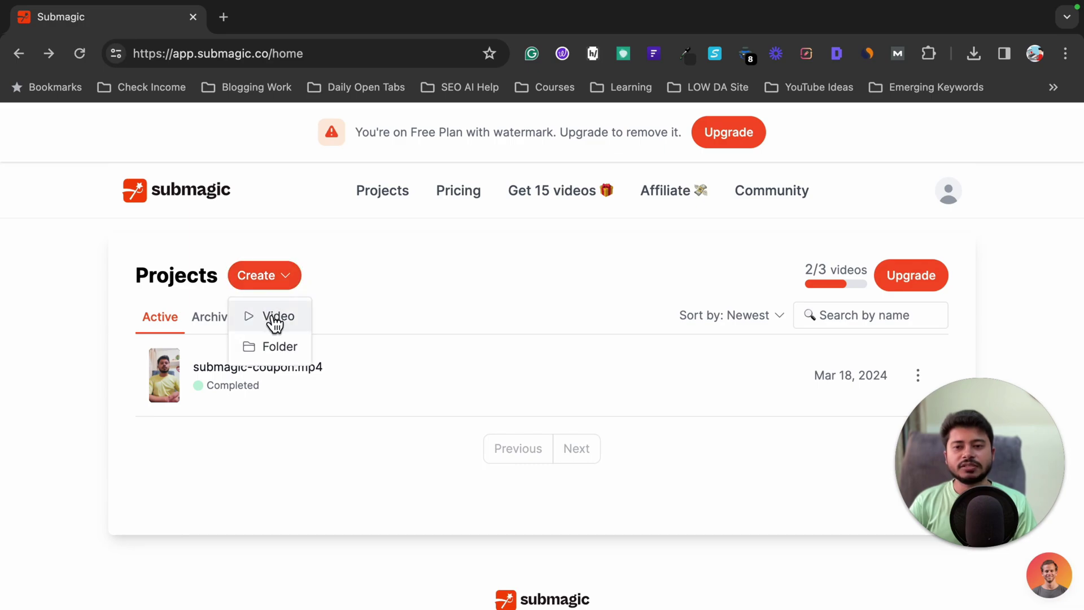
pyautogui.click(269, 279)
pyautogui.click(269, 279)
pyautogui.click(262, 322)
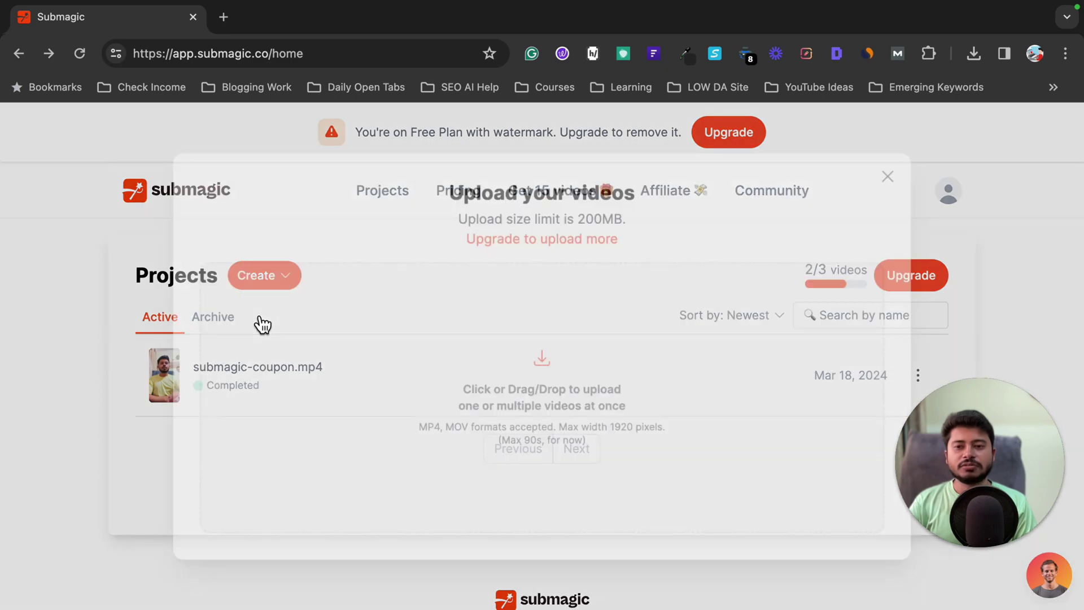
pyautogui.click(544, 363)
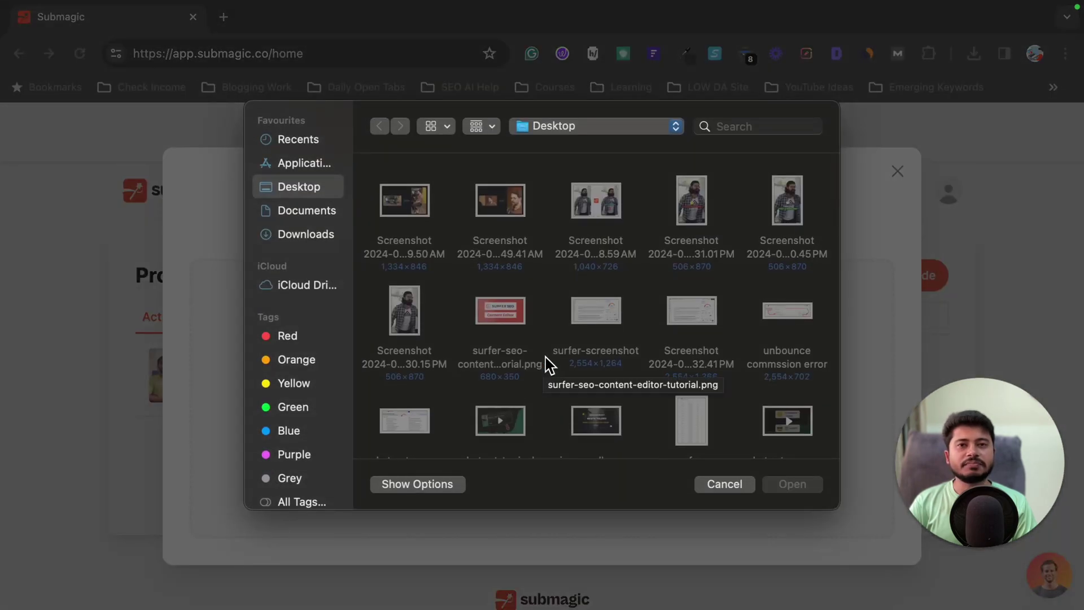
pyautogui.click(741, 489)
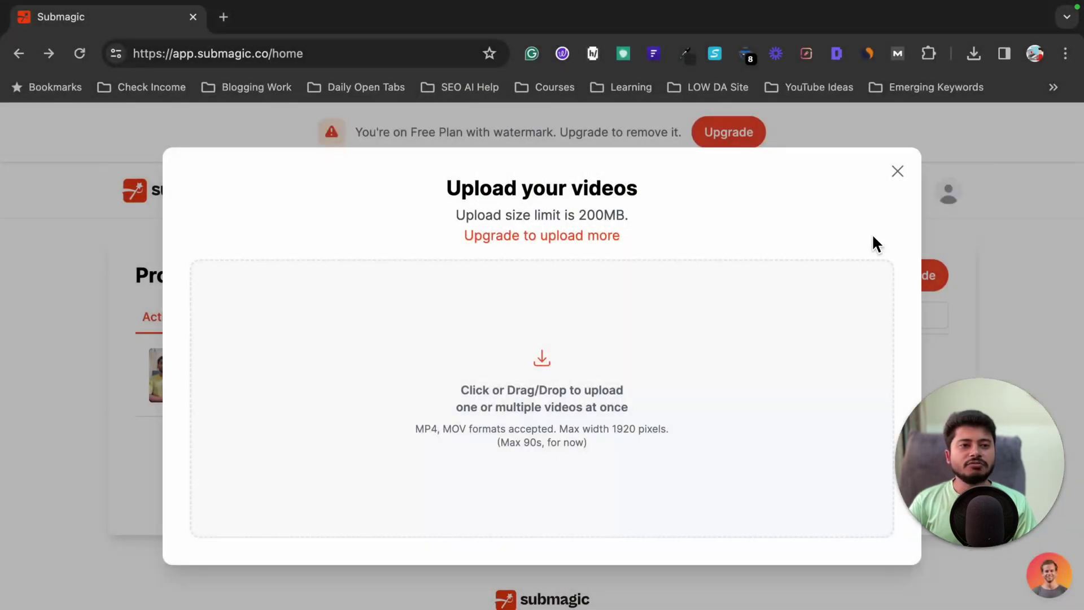
pyautogui.click(898, 172)
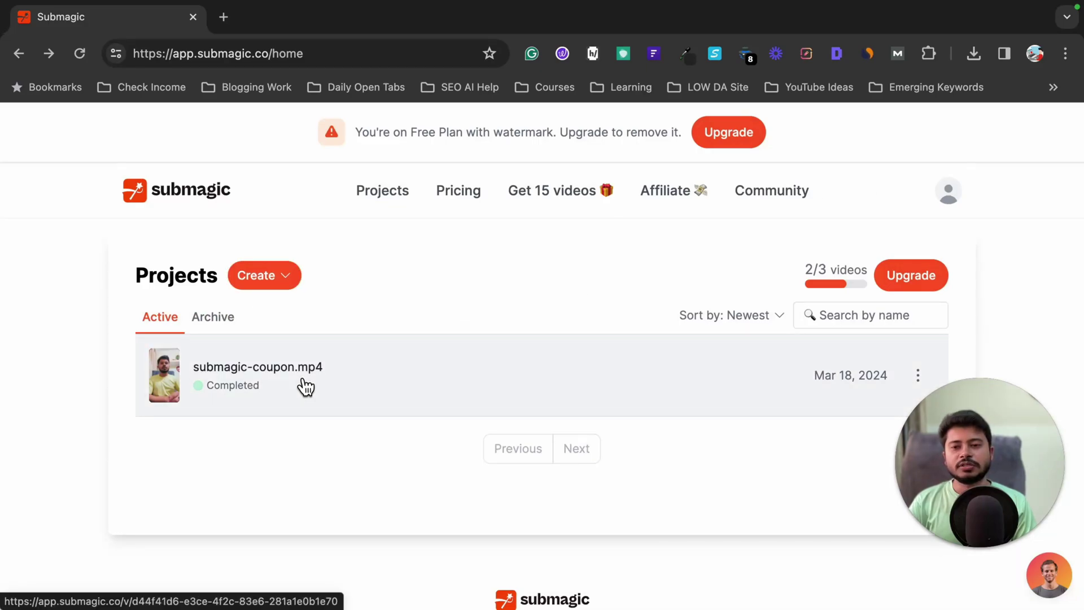
pyautogui.click(302, 387)
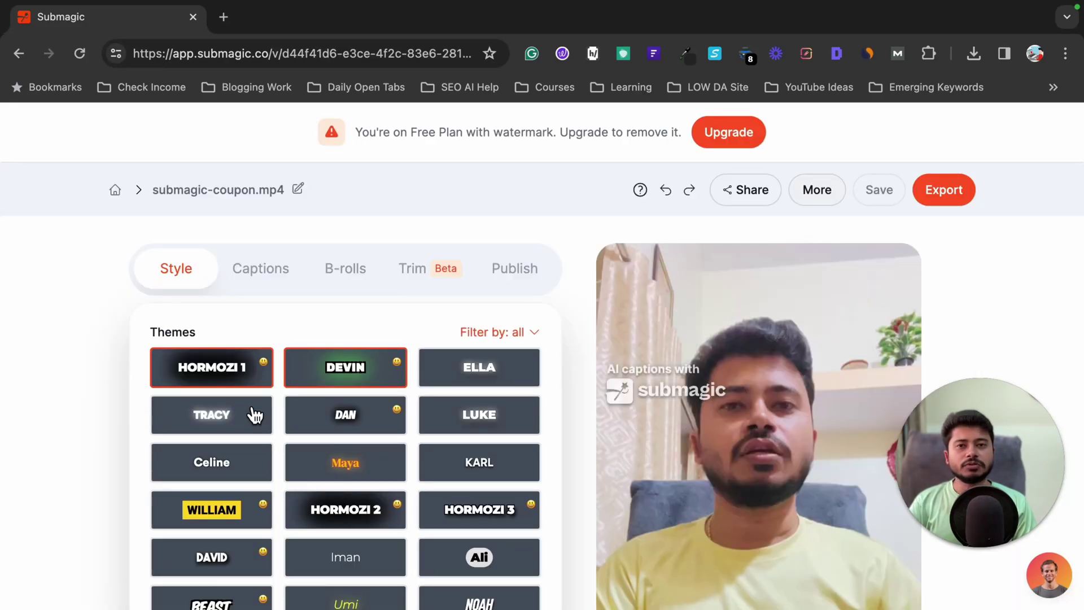
pyautogui.scroll(-2, 131, 442)
pyautogui.scroll(2, 130, 442)
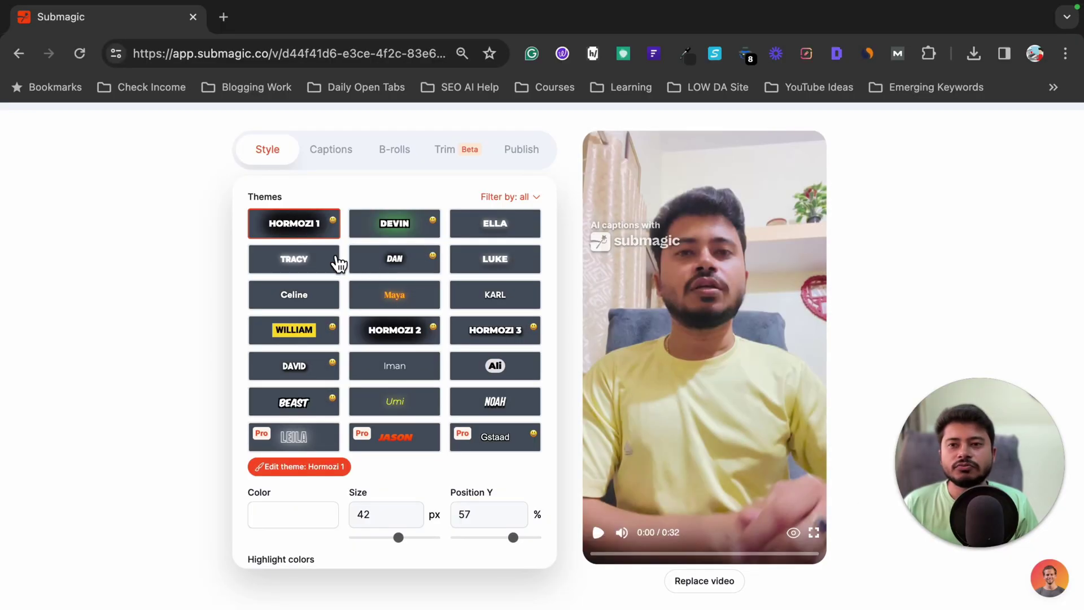
pyautogui.click(327, 161)
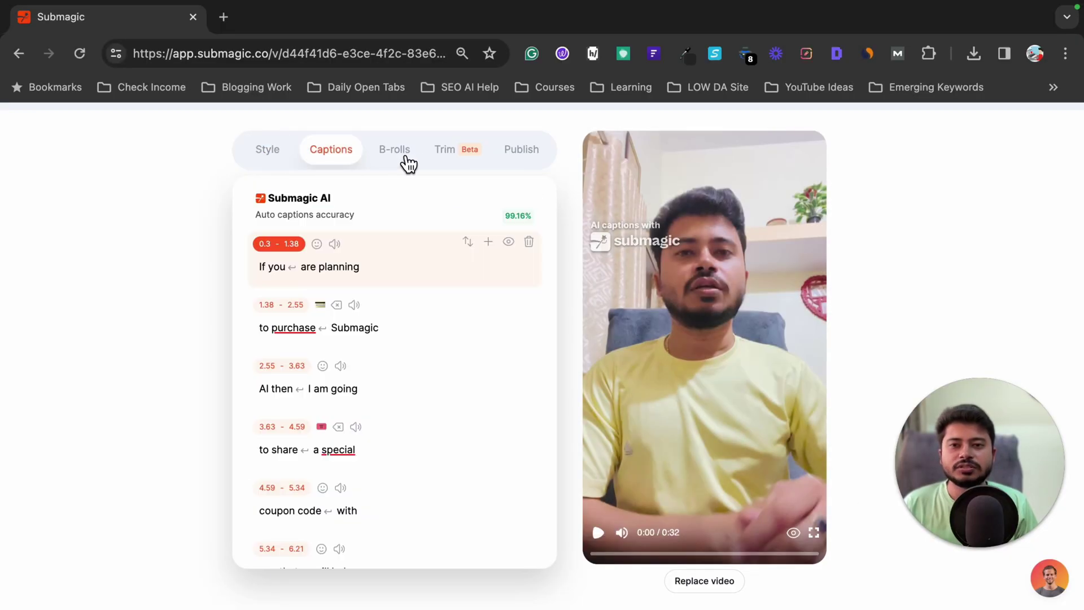
pyautogui.click(406, 155)
pyautogui.click(443, 154)
pyautogui.click(531, 160)
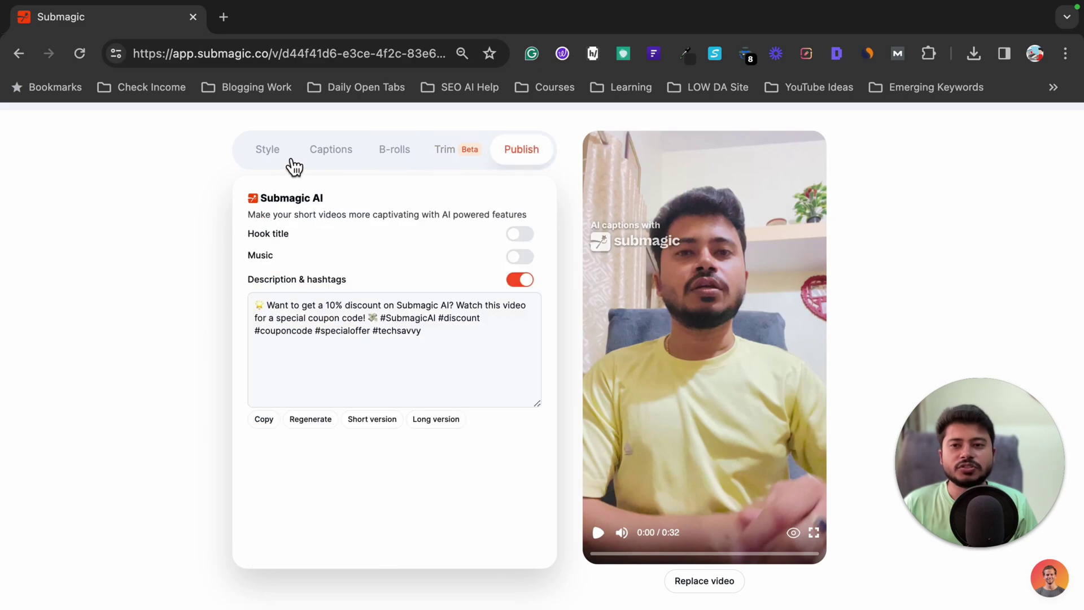
pyautogui.click(269, 159)
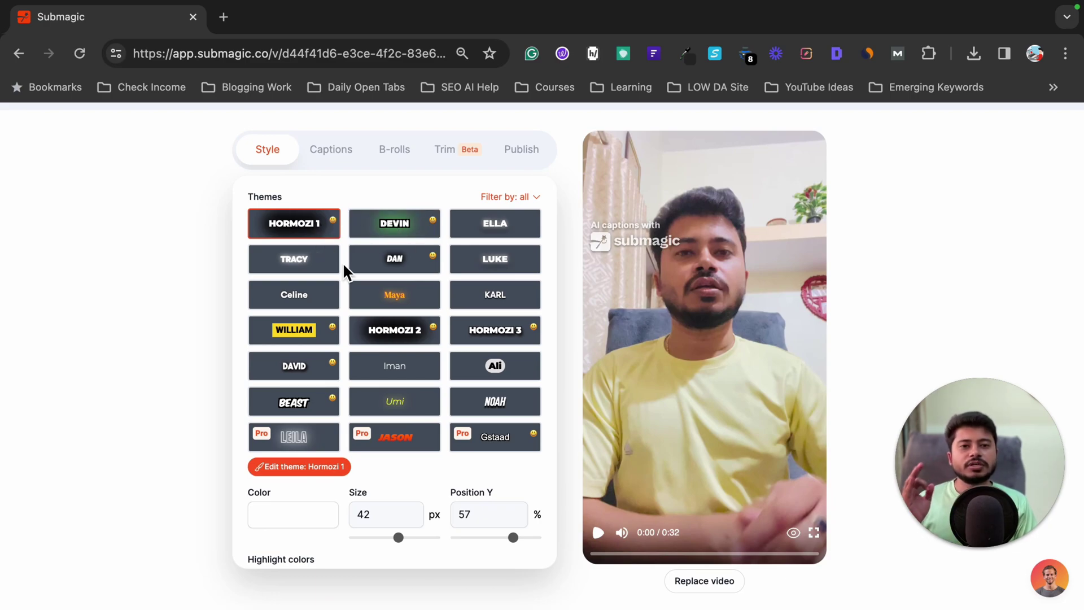
# Try the Hormozi 2, Hormozi 3, Ali and Beast caption themes, then settle on Iman at size 30
pyautogui.click(600, 555)
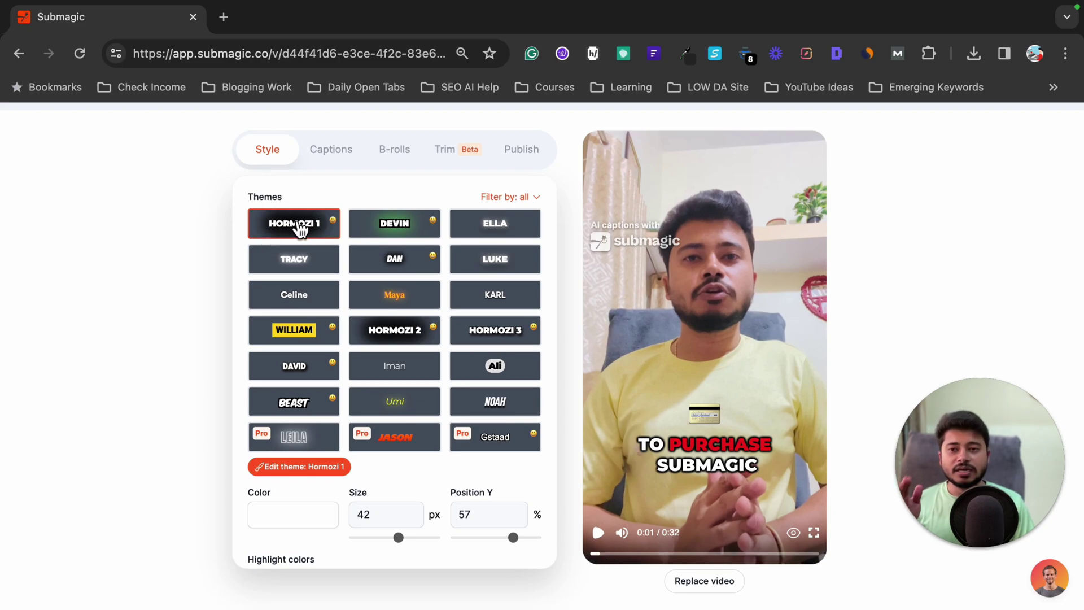
pyautogui.click(393, 337)
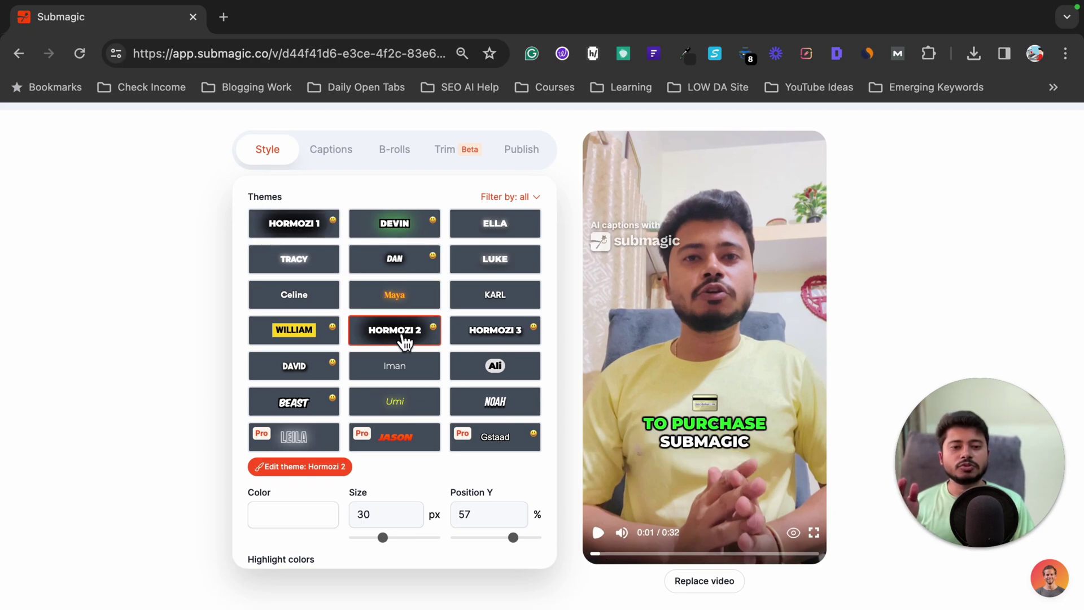
pyautogui.click(492, 338)
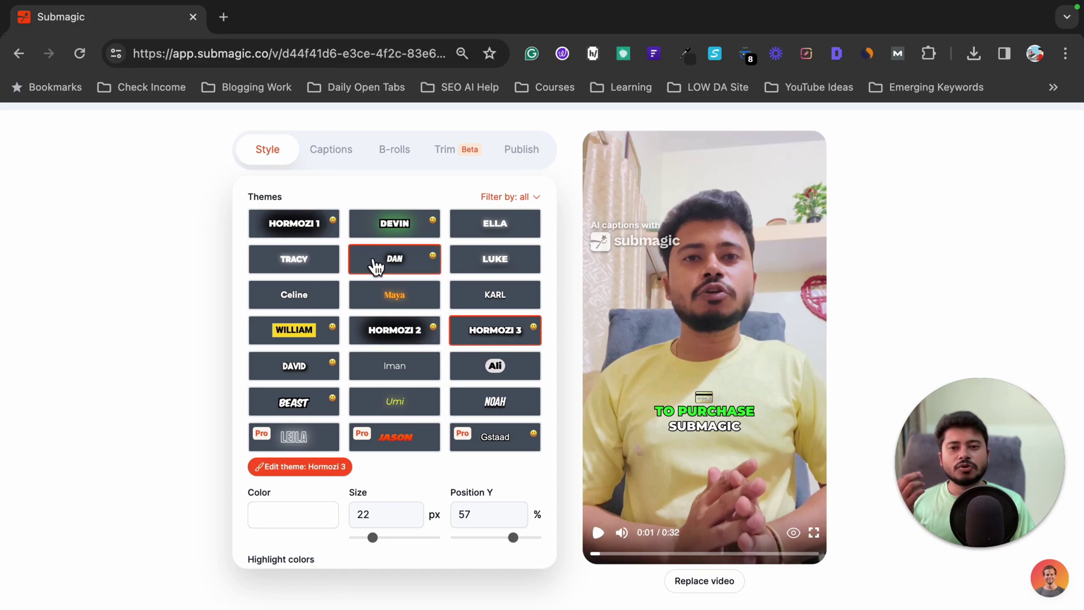
pyautogui.hotkey('ctrl', '+')
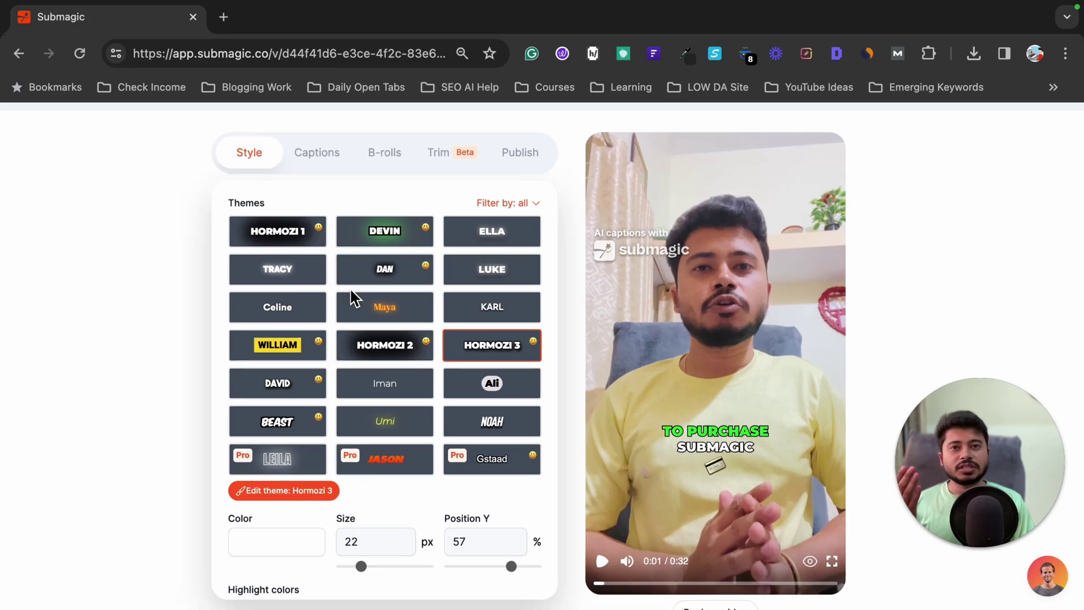
pyautogui.click(493, 387)
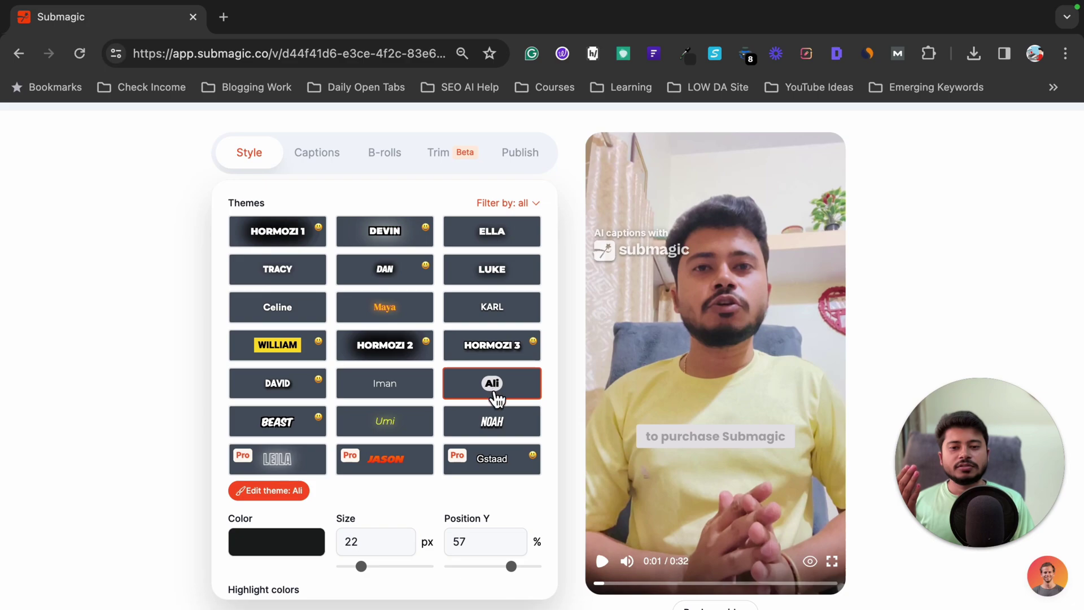
pyautogui.click(602, 562)
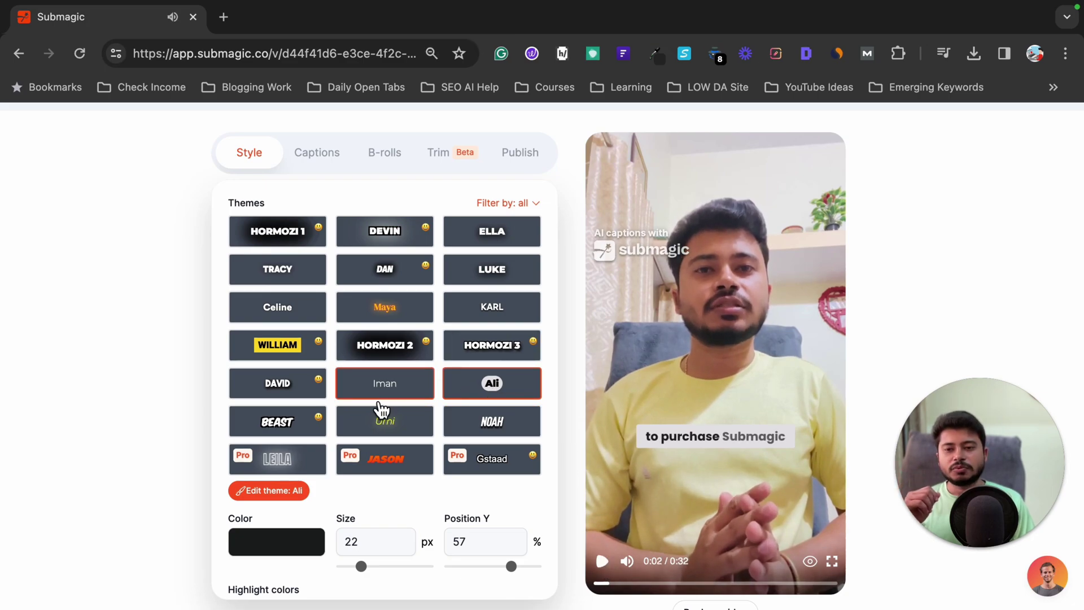
pyautogui.click(296, 427)
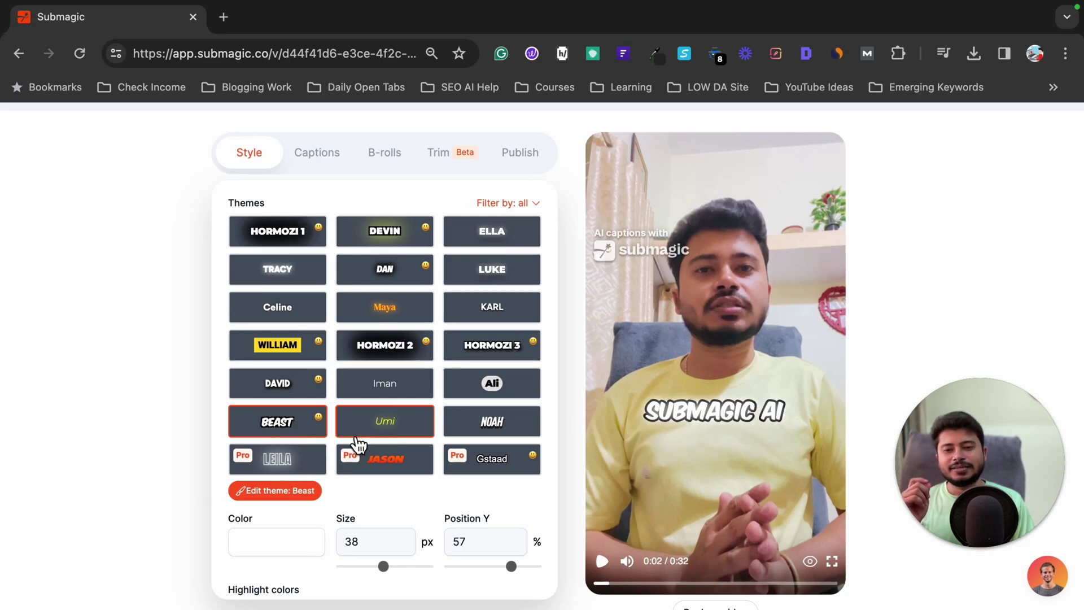
pyautogui.click(383, 400)
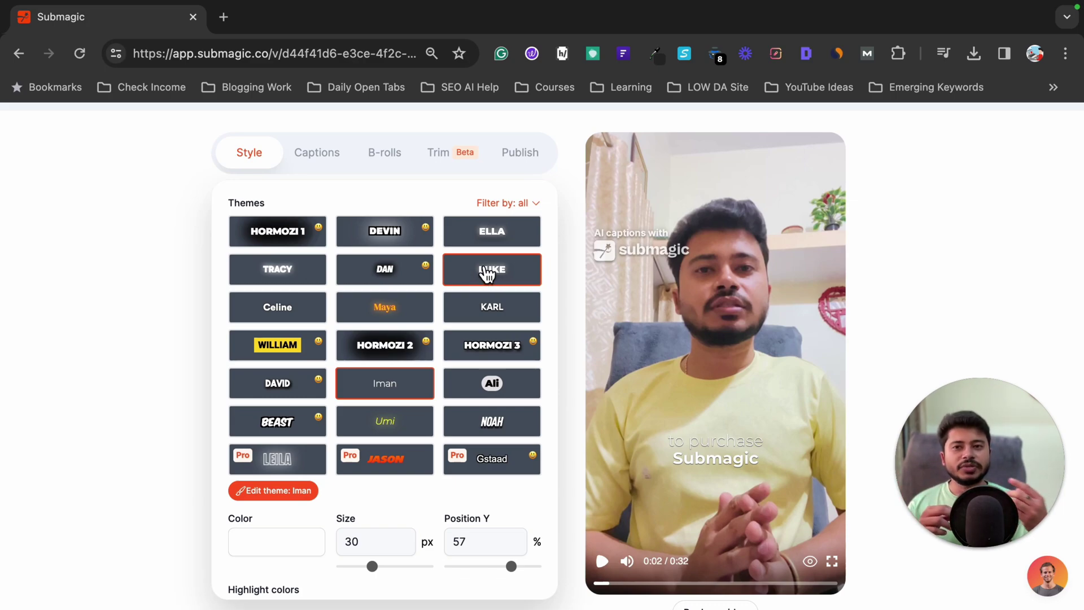
# Edit the caption word 'planning' in the transcript, then close its word options
pyautogui.click(318, 157)
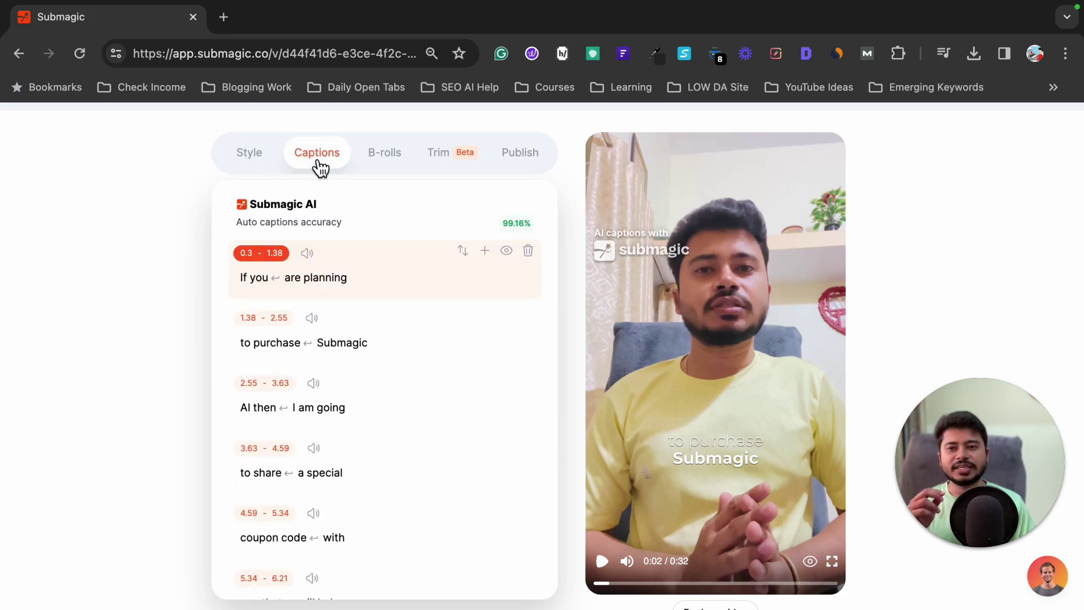
pyautogui.scroll(-10, 341, 356)
pyautogui.scroll(-15, 342, 357)
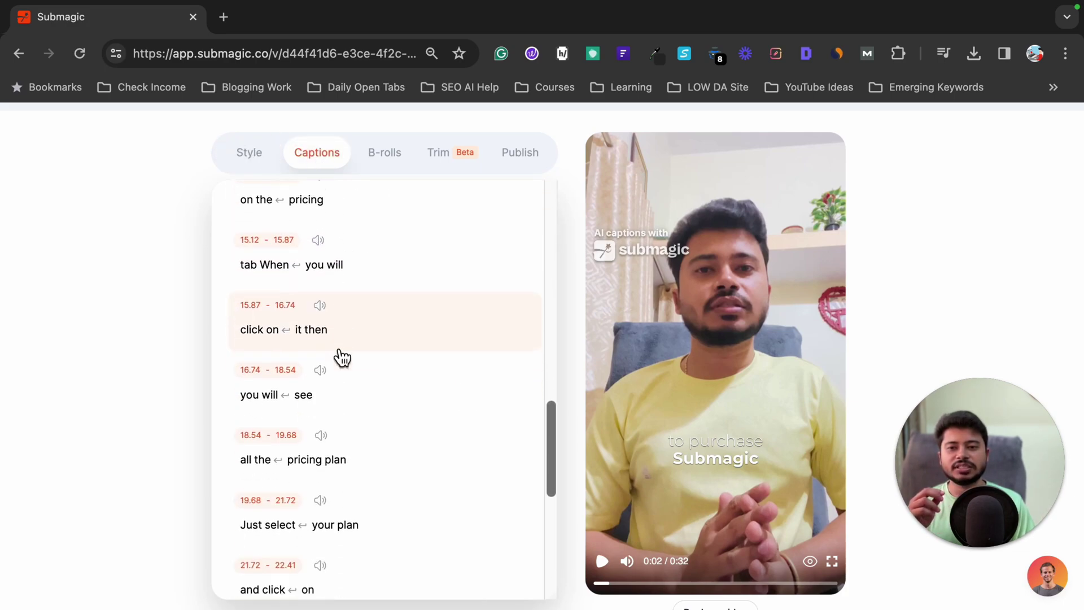
pyautogui.scroll(15, 342, 356)
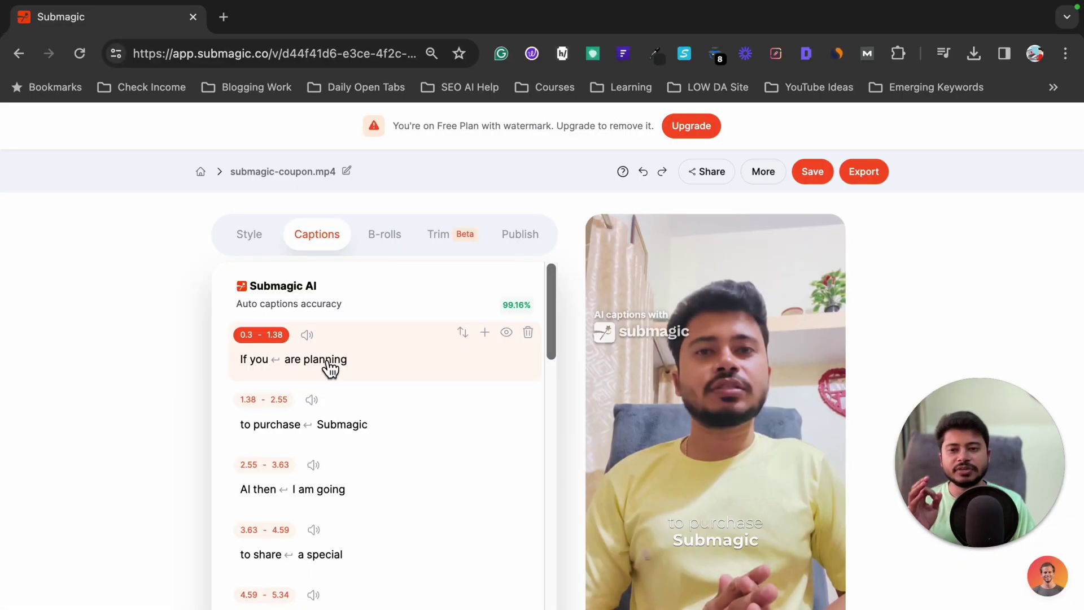
pyautogui.click(327, 363)
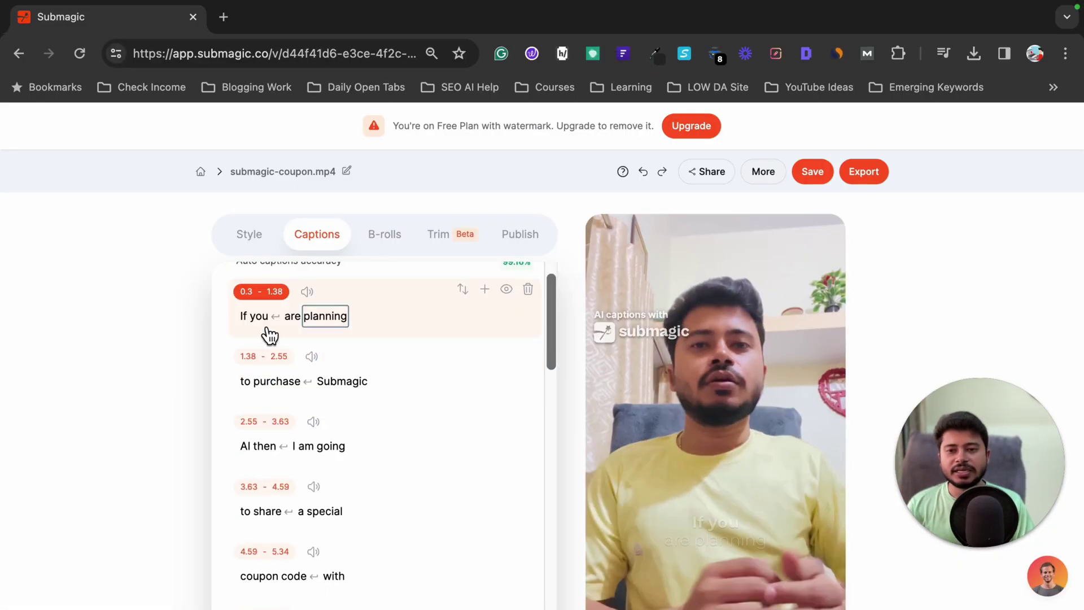
pyautogui.click(370, 362)
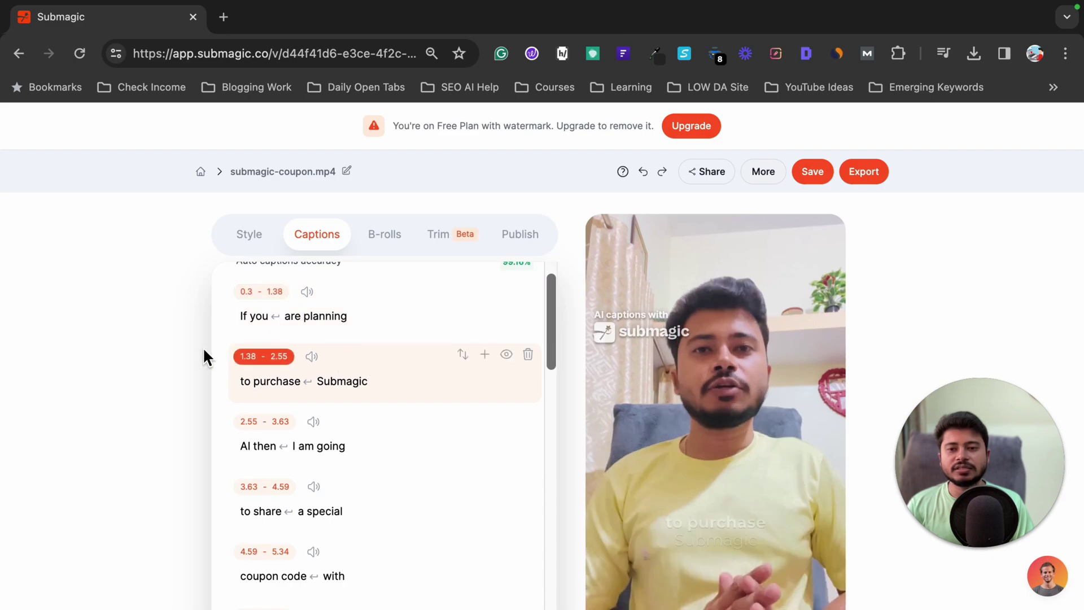
pyautogui.click(324, 316)
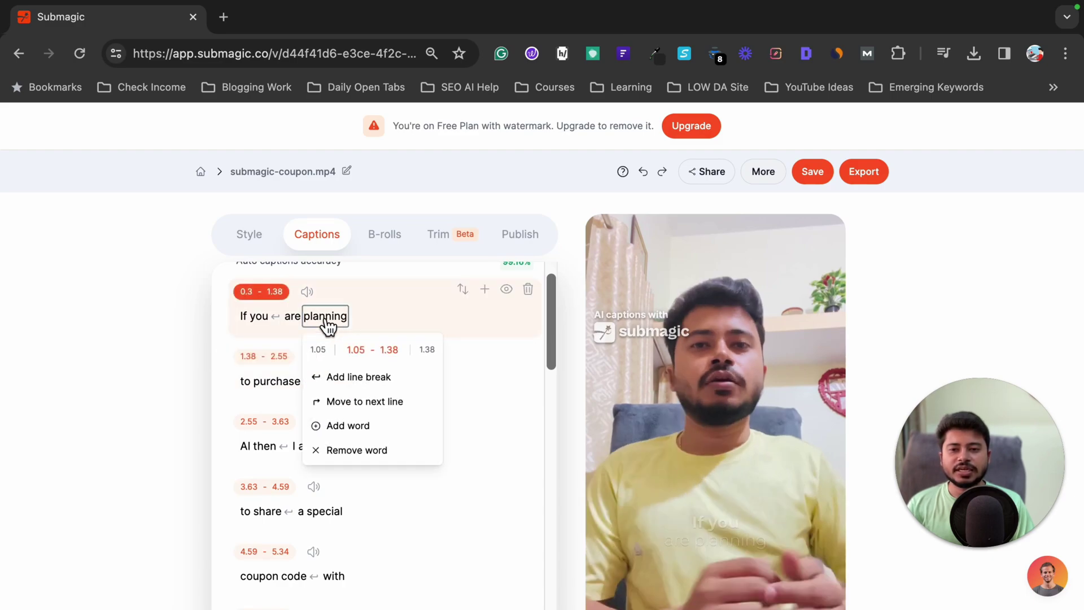
pyautogui.moveTo(346, 319); pyautogui.dragTo(319, 326)
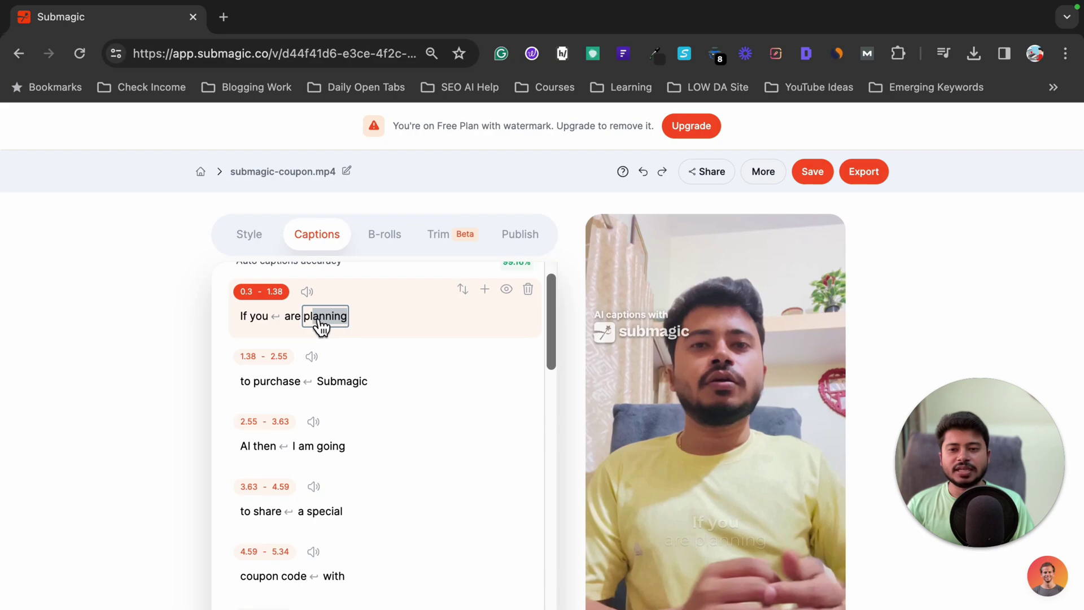
pyautogui.click(326, 324)
pyautogui.press('BackSpace')
pyautogui.press('BackSpace')
pyautogui.press('BackSpace')
pyautogui.press('BackSpace')
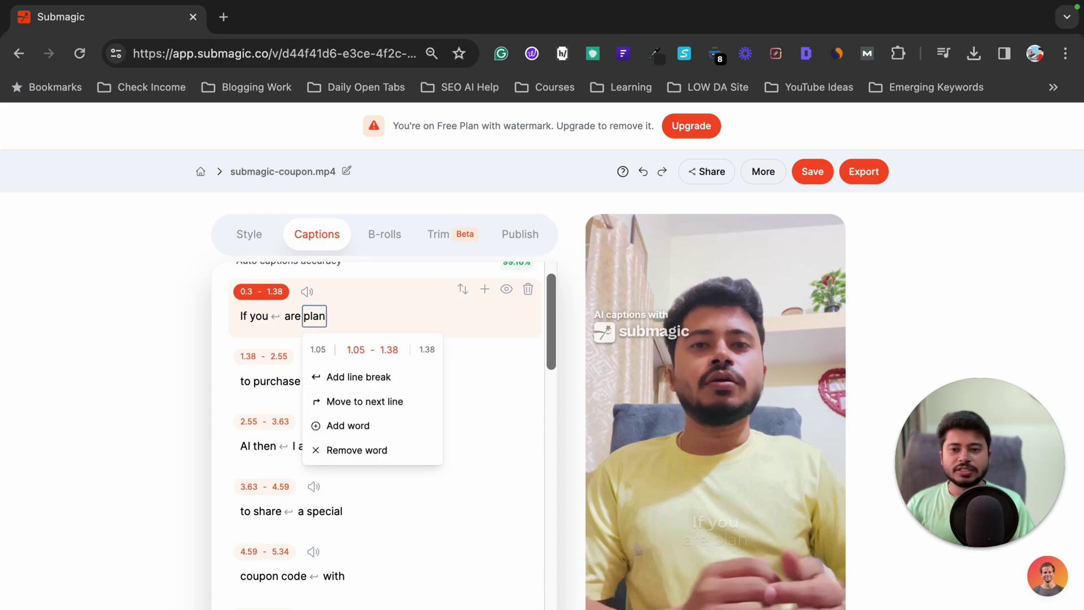
pyautogui.click(164, 331)
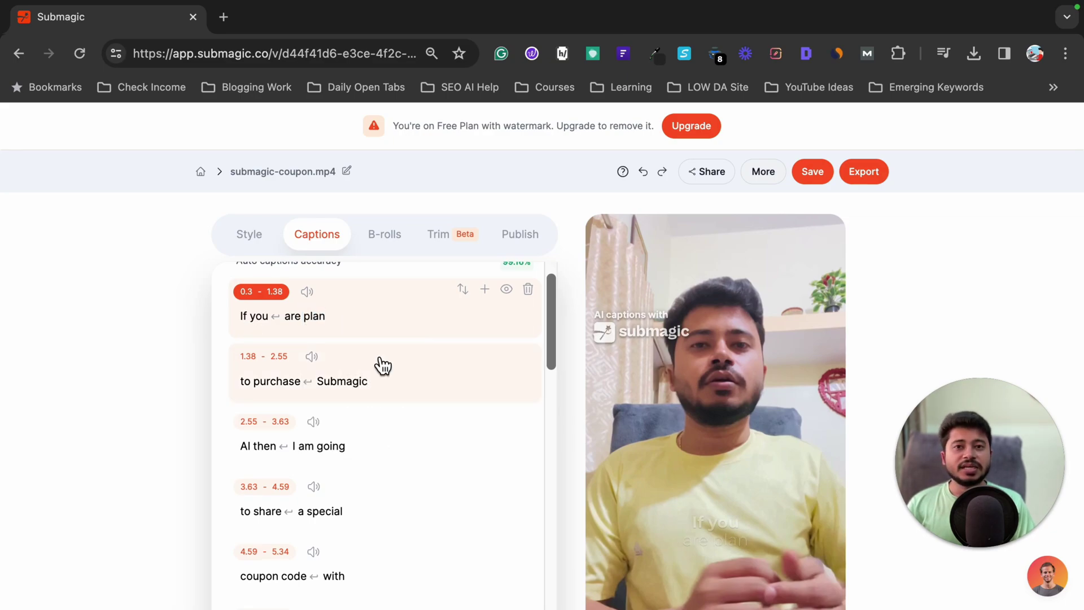
pyautogui.click(326, 321)
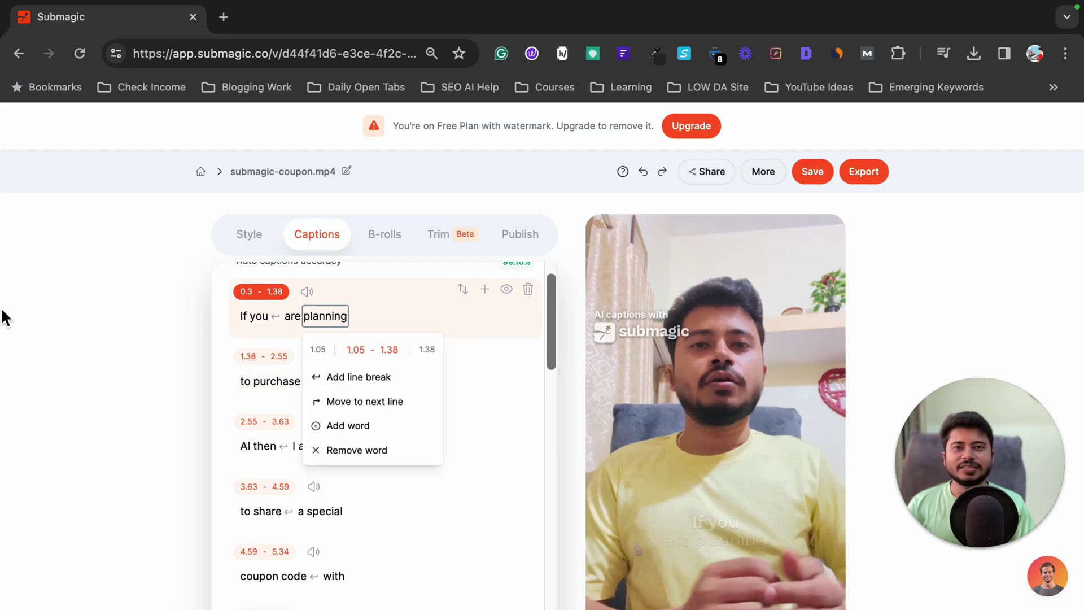
pyautogui.click(130, 305)
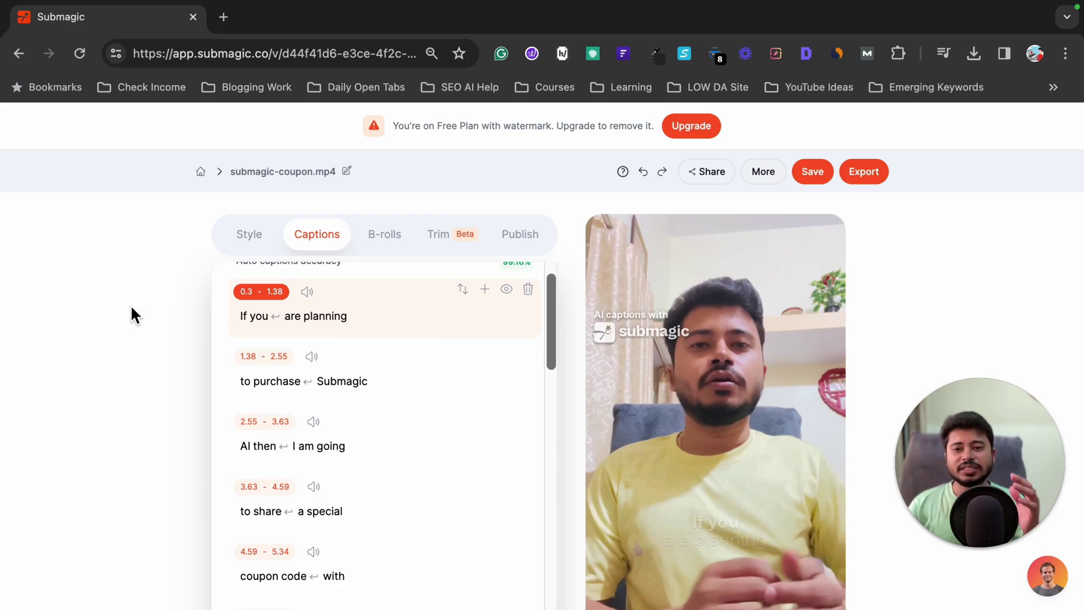
# Scroll the transcript, dismiss the 'planning' word options, and return to the caption style themes
pyautogui.scroll(-3, 346, 411)
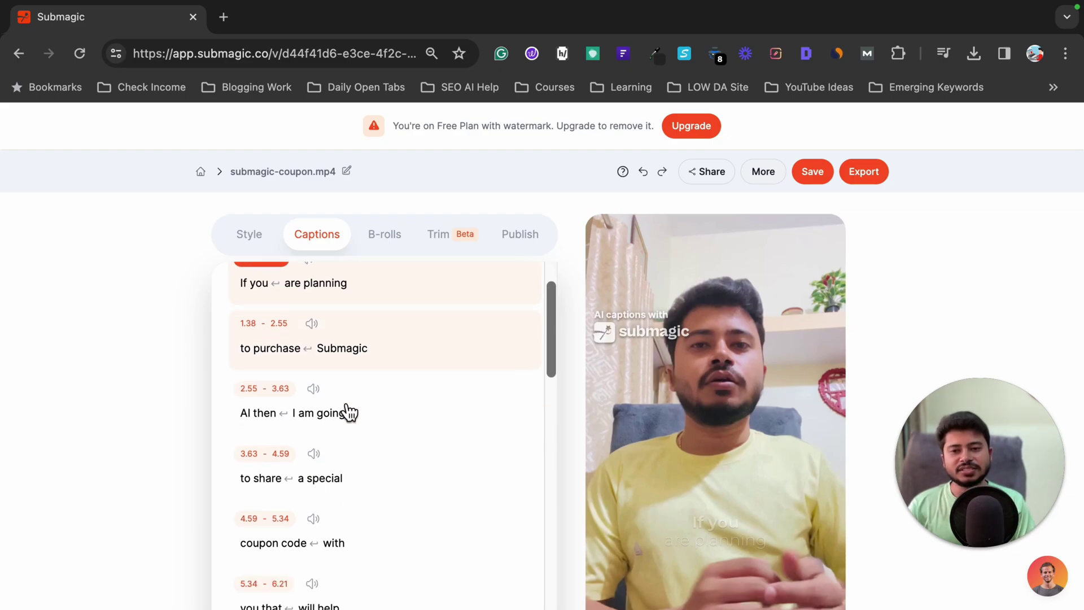
pyautogui.scroll(-20, 346, 409)
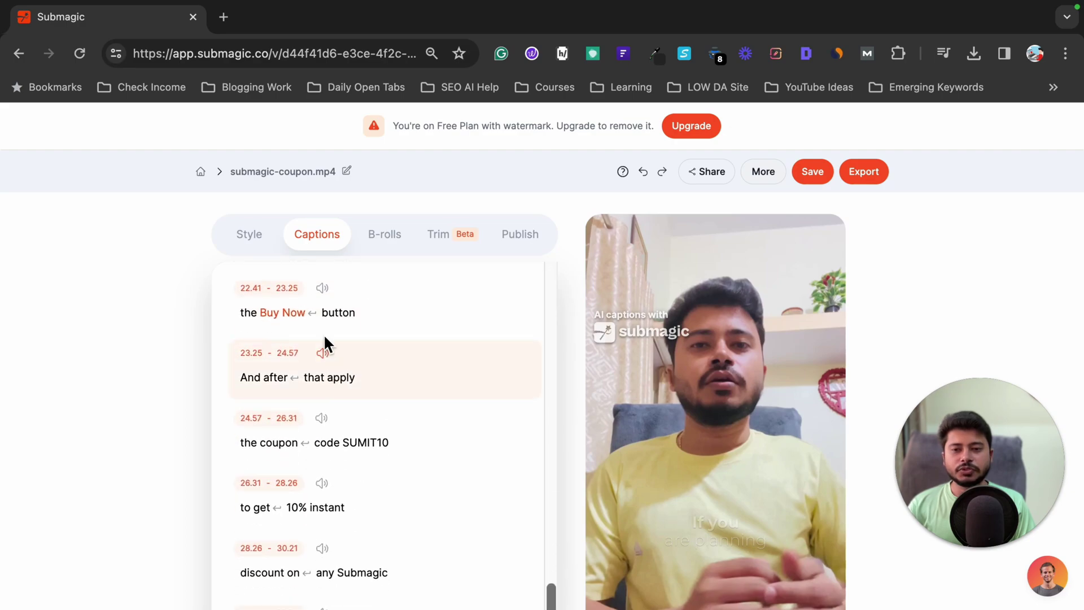
pyautogui.scroll(20, 354, 472)
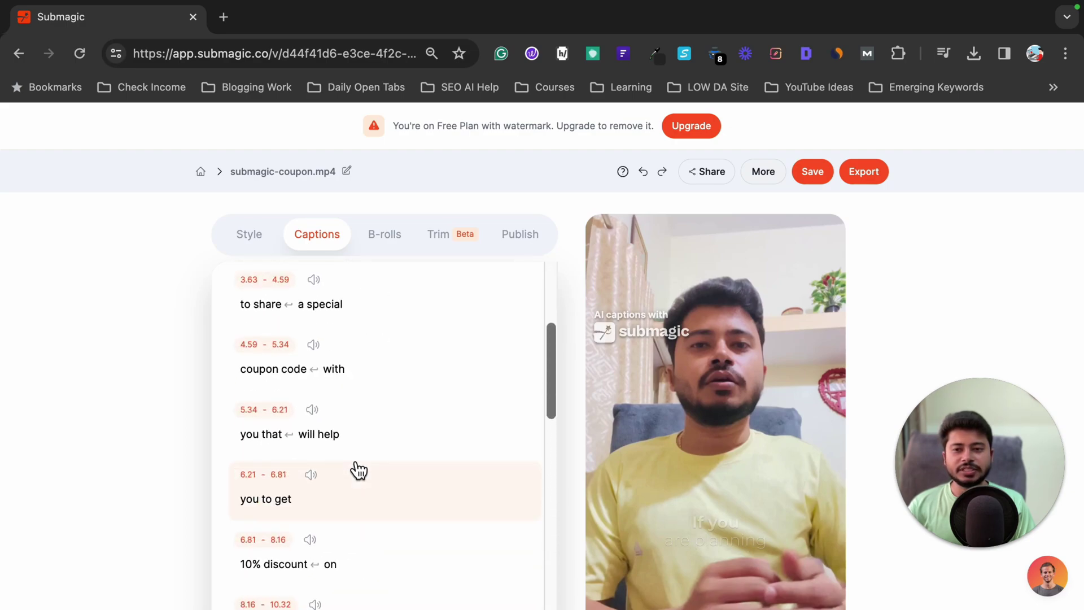
pyautogui.scroll(1, 344, 415)
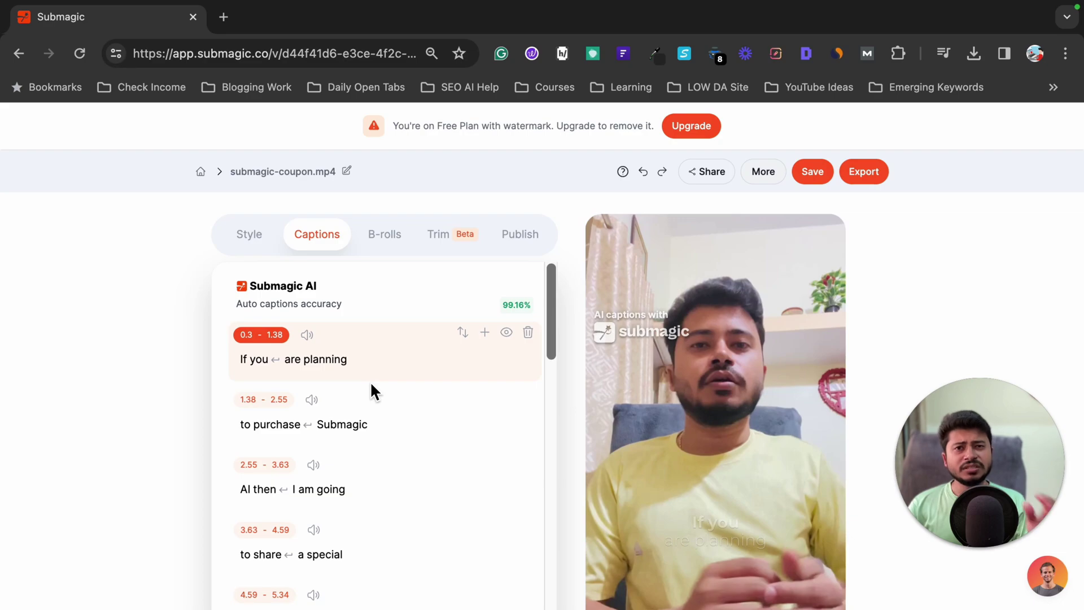
pyautogui.click(334, 362)
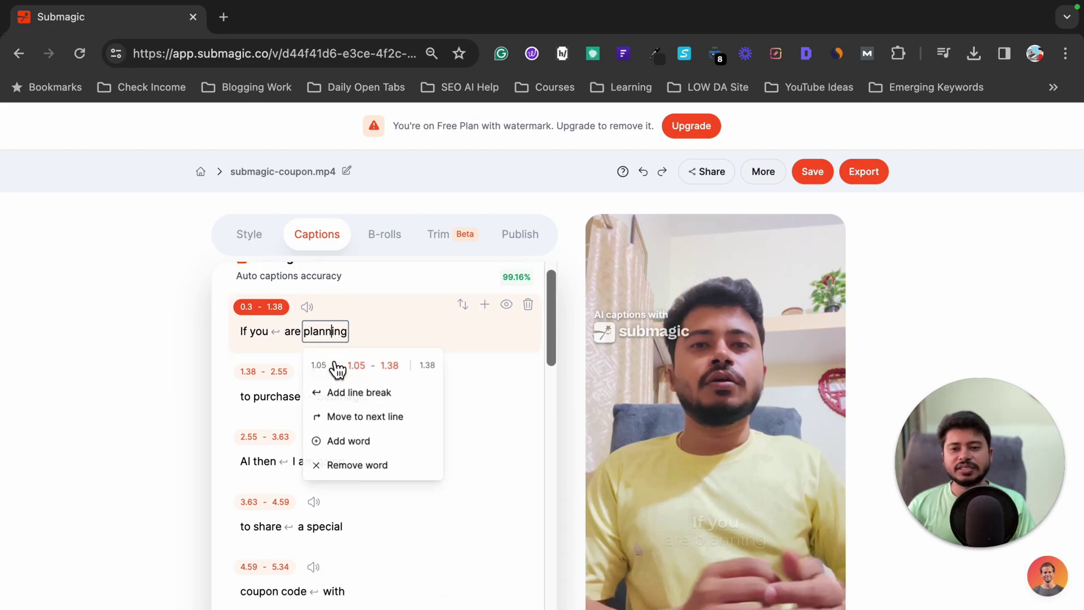
pyautogui.click(179, 367)
pyautogui.click(255, 243)
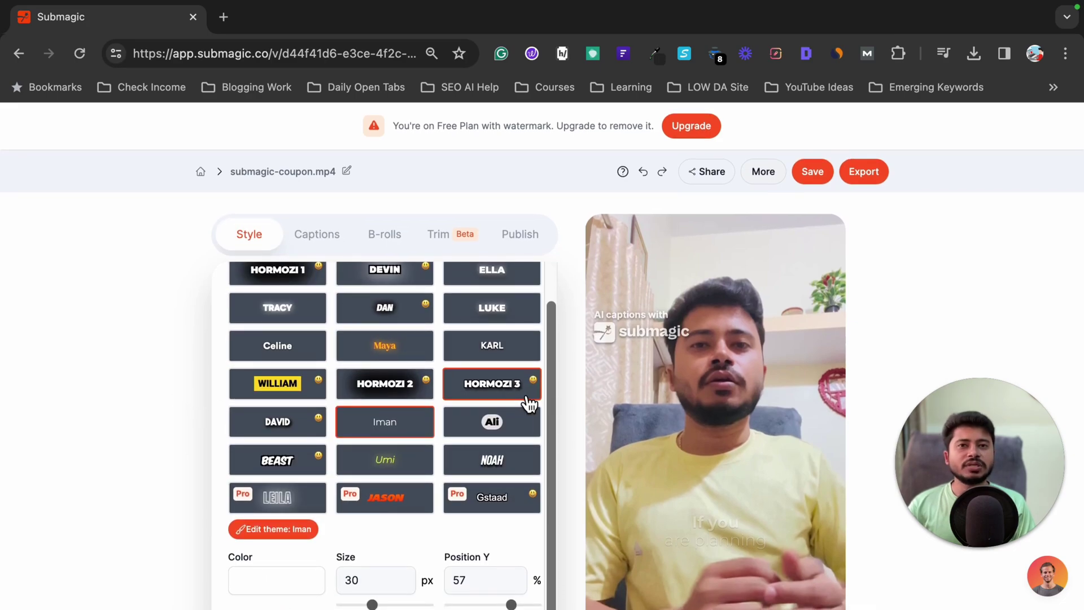
# Try the Ella caption theme, then apply the Hormozi 2 theme instead
pyautogui.click(313, 238)
pyautogui.scroll(-10, 401, 471)
pyautogui.scroll(5, 401, 471)
pyautogui.click(252, 236)
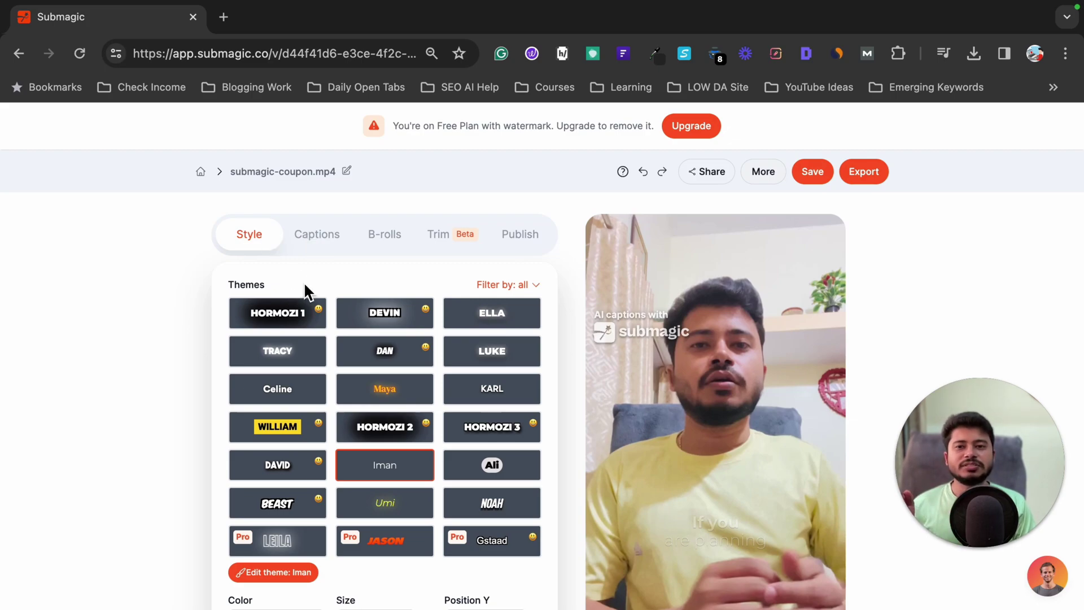
pyautogui.click(313, 317)
pyautogui.click(487, 312)
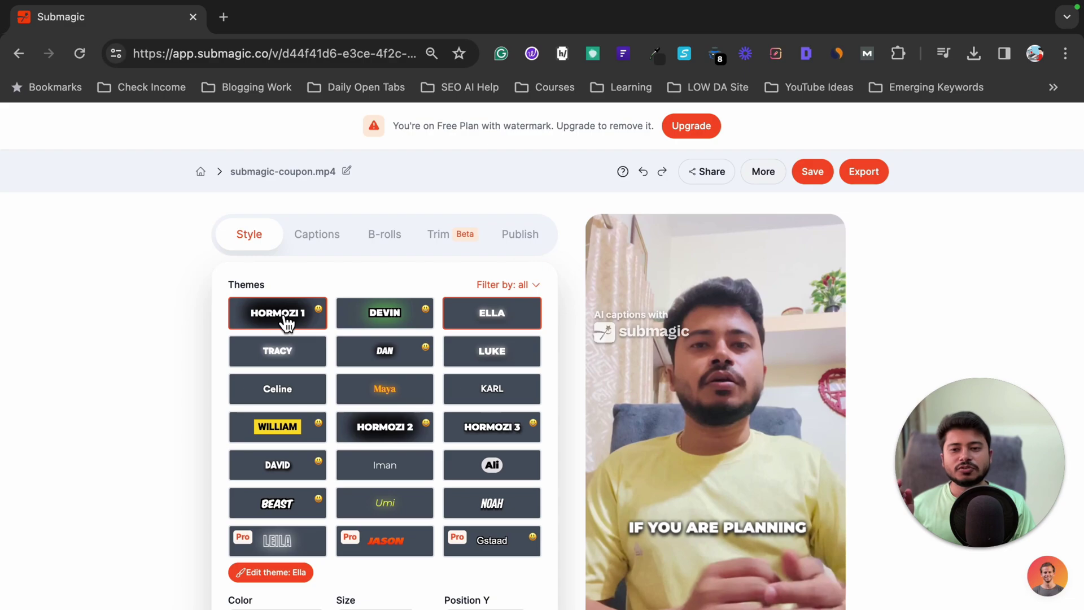
pyautogui.click(389, 435)
# Enlarge the caption text to about 35 px and adjust its vertical position
pyautogui.scroll(-3, 397, 446)
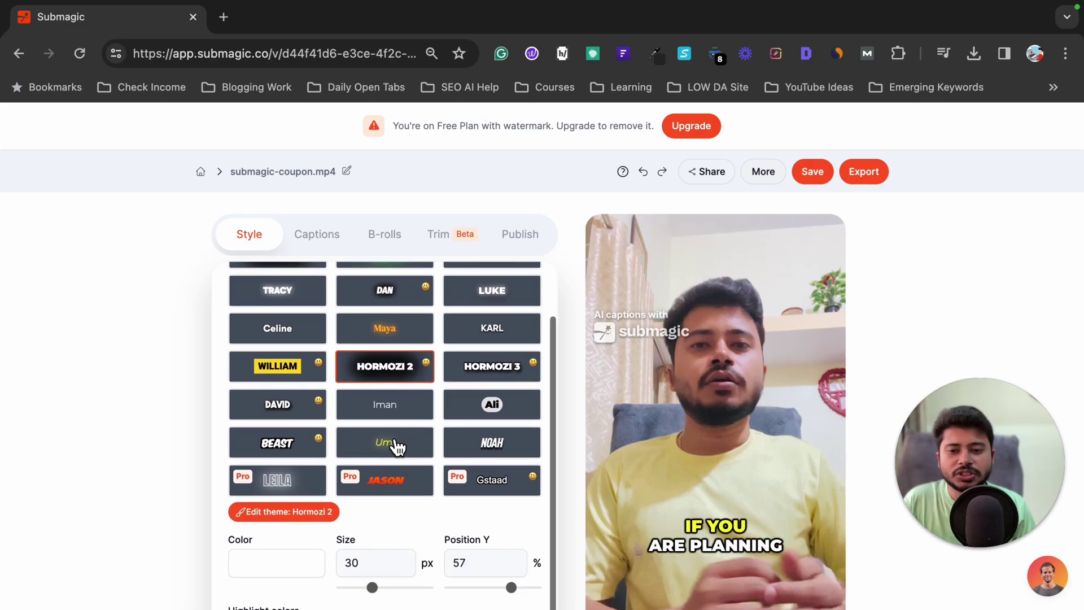
pyautogui.scroll(-1, 361, 538)
pyautogui.moveTo(382, 538)
pyautogui.mouseDown()
pyautogui.moveTo(405, 537)
pyautogui.moveTo(364, 536)
pyautogui.moveTo(424, 537)
pyautogui.moveTo(373, 536)
pyautogui.moveTo(413, 536)
pyautogui.moveTo(373, 536)
pyautogui.moveTo(387, 534)
pyautogui.mouseUp()
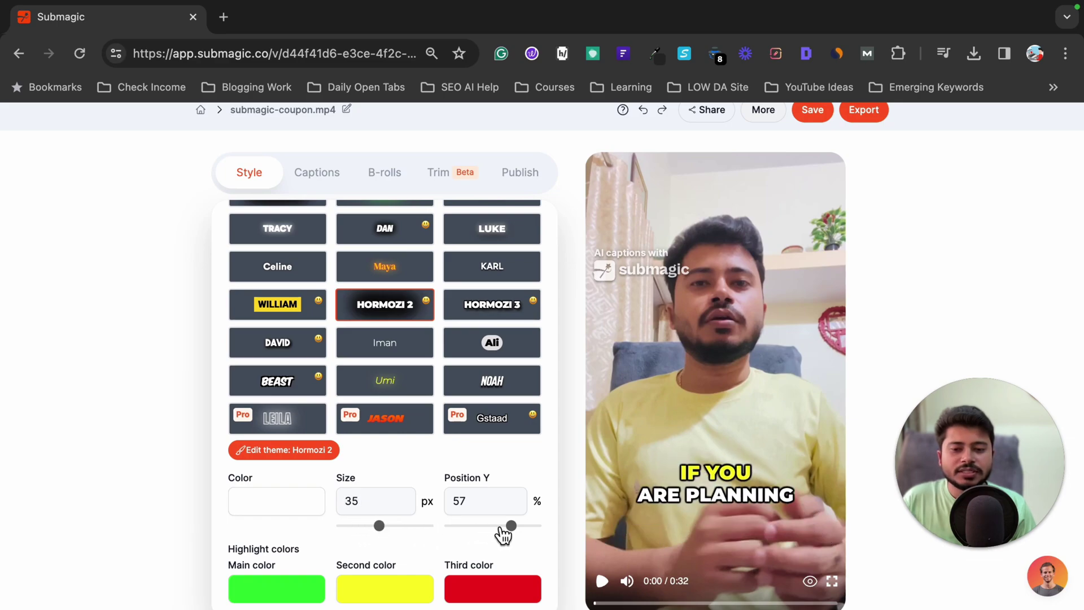
pyautogui.moveTo(508, 534)
pyautogui.mouseDown()
pyautogui.moveTo(469, 534)
pyautogui.moveTo(518, 533)
pyautogui.moveTo(500, 532)
pyautogui.mouseUp()
# Set Position Y to 44%, make the second highlight colour mint green (00FFAB), and return to the caption list
pyautogui.moveTo(492, 531); pyautogui.dragTo(501, 531)
pyautogui.scroll(-1, 412, 534)
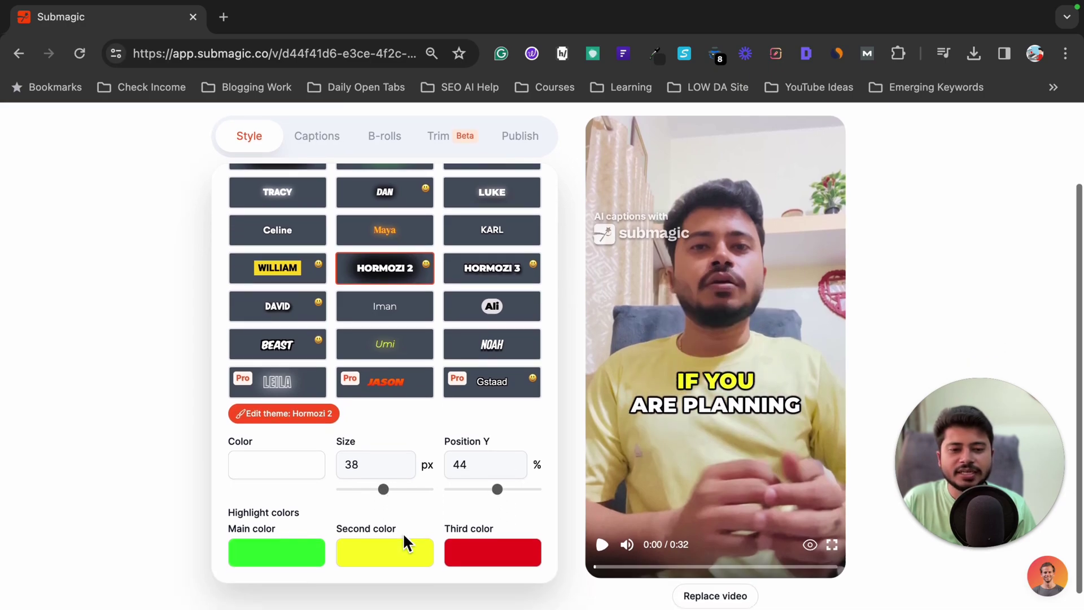
pyautogui.click(391, 550)
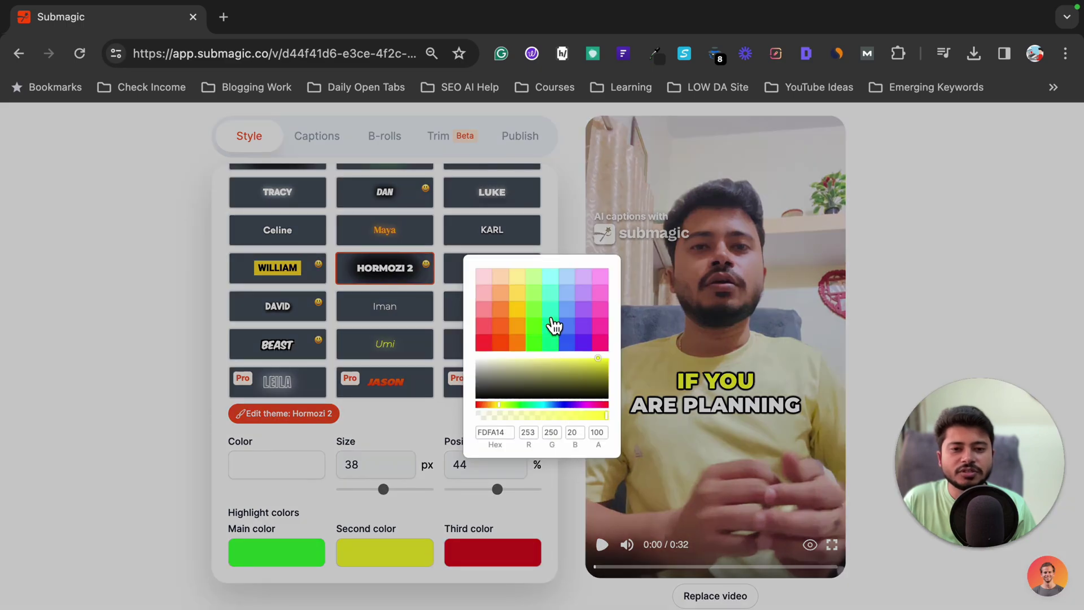
pyautogui.click(518, 331)
pyautogui.click(520, 316)
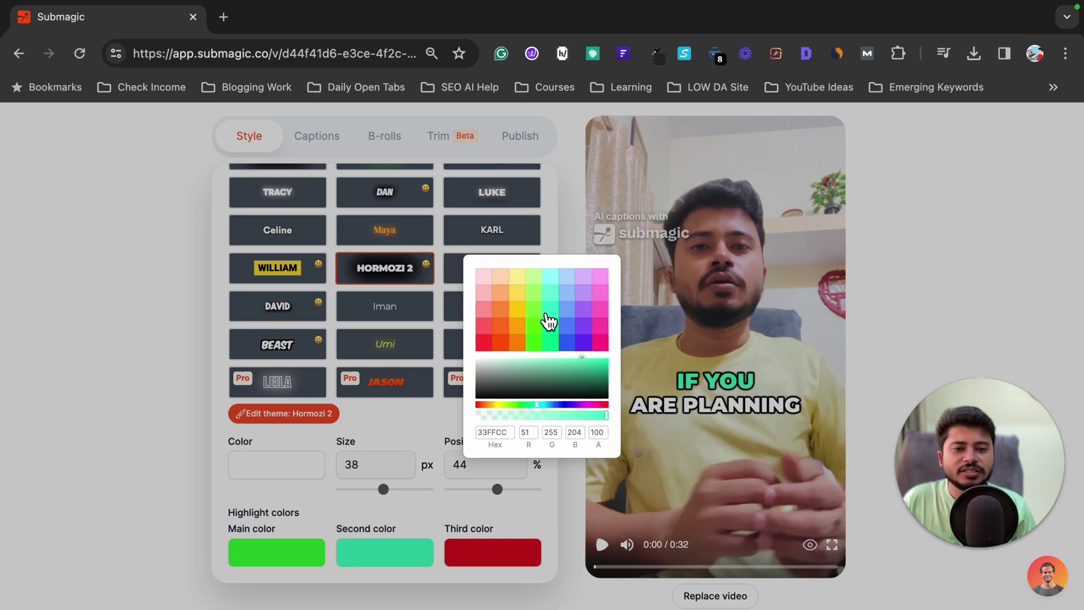
pyautogui.click(567, 317)
pyautogui.click(582, 333)
pyautogui.click(536, 326)
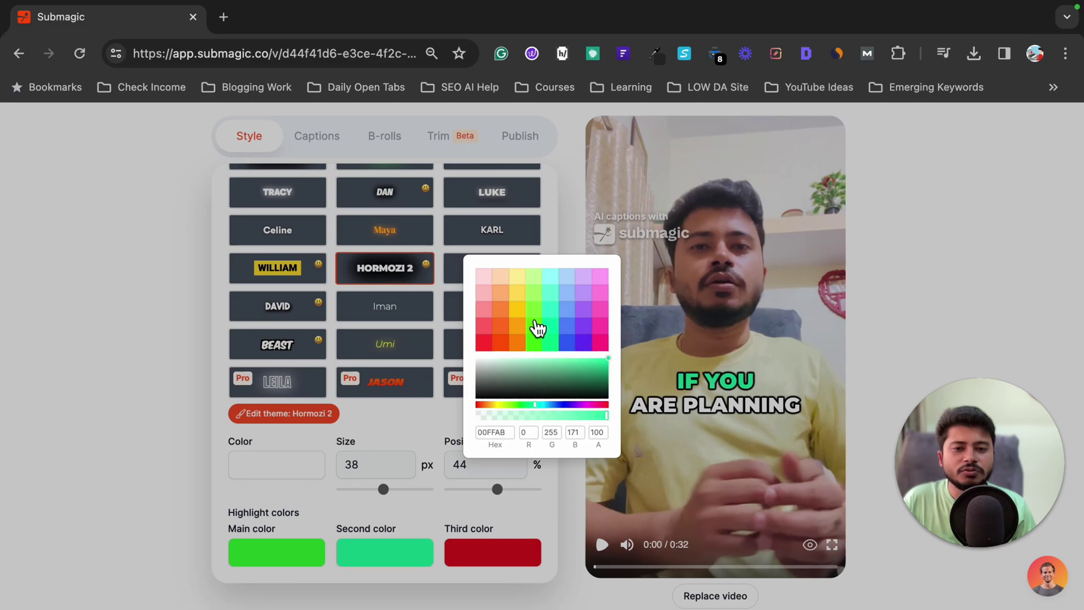
pyautogui.click(642, 407)
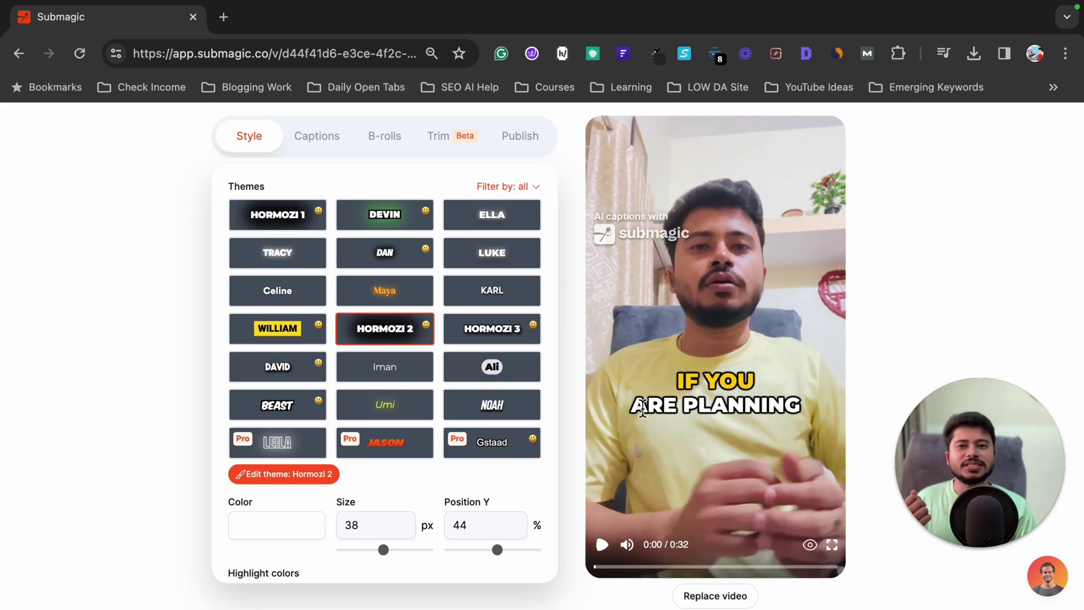
pyautogui.click(317, 148)
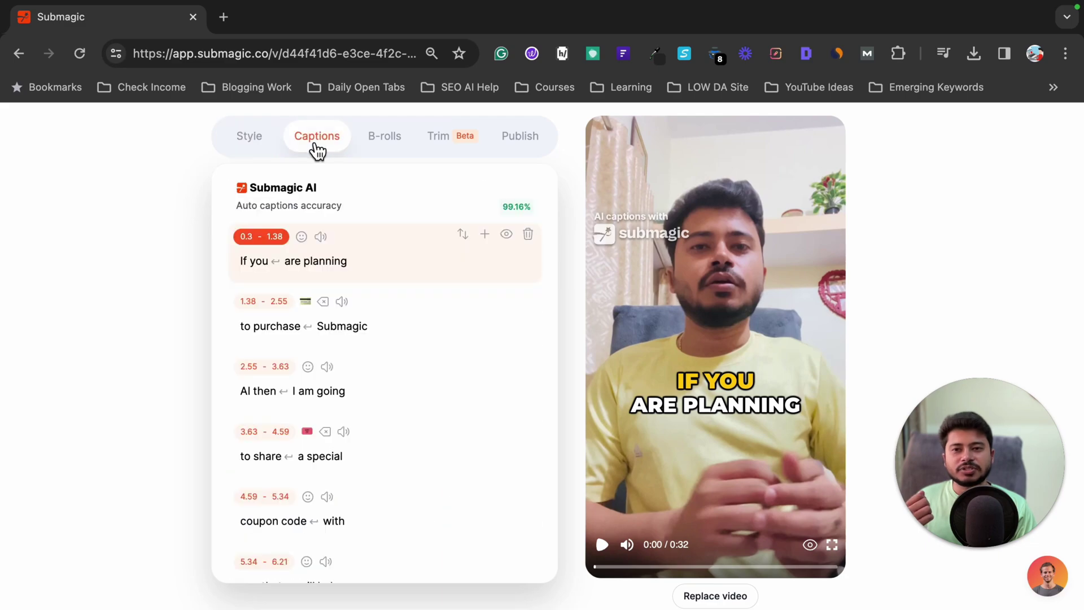
pyautogui.scroll(-15, 380, 307)
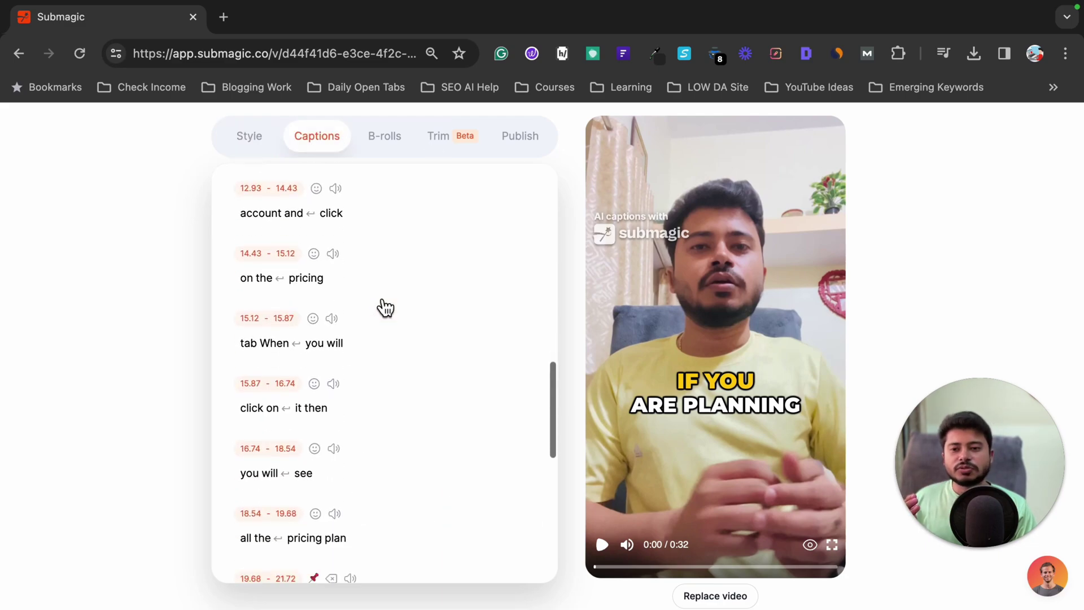
# Show the B-rolls panel with the transcript grouped into sentence segments
pyautogui.scroll(15, 383, 308)
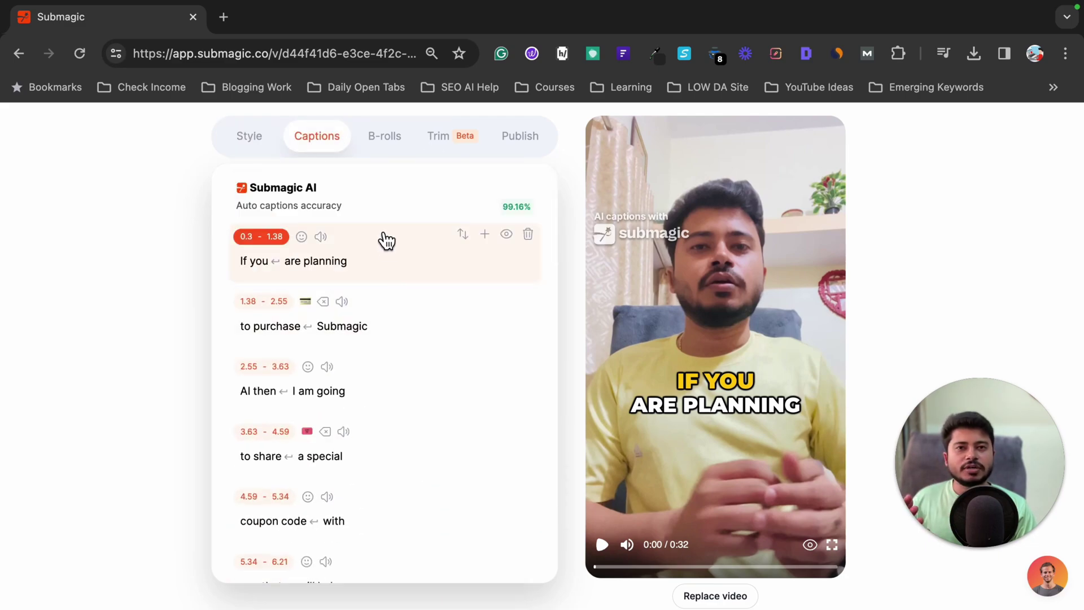
pyautogui.click(388, 149)
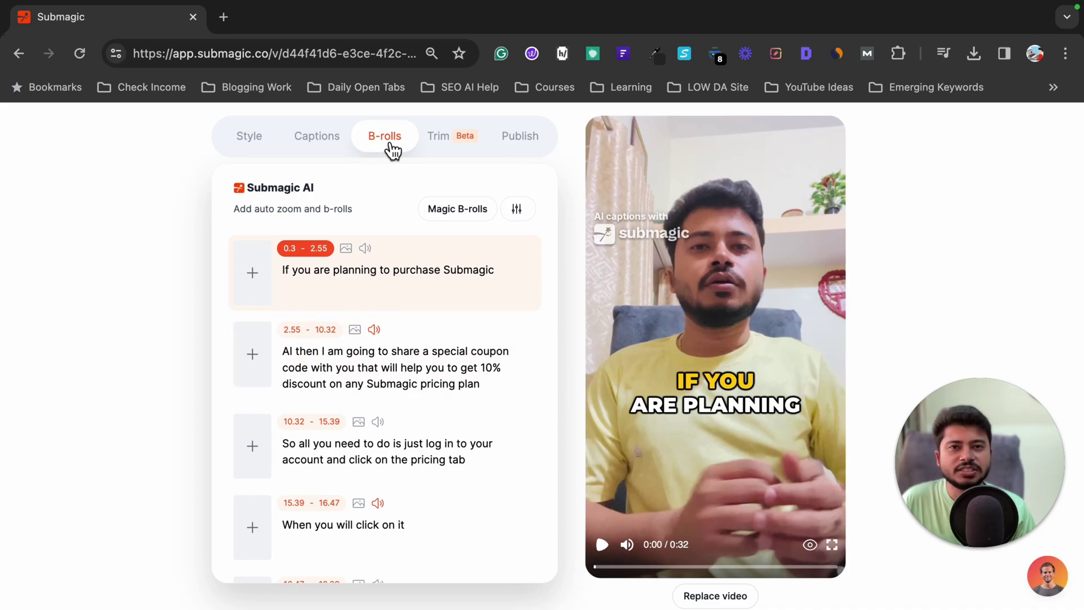
pyautogui.scroll(-1, 652, 361)
pyautogui.scroll(3, 652, 370)
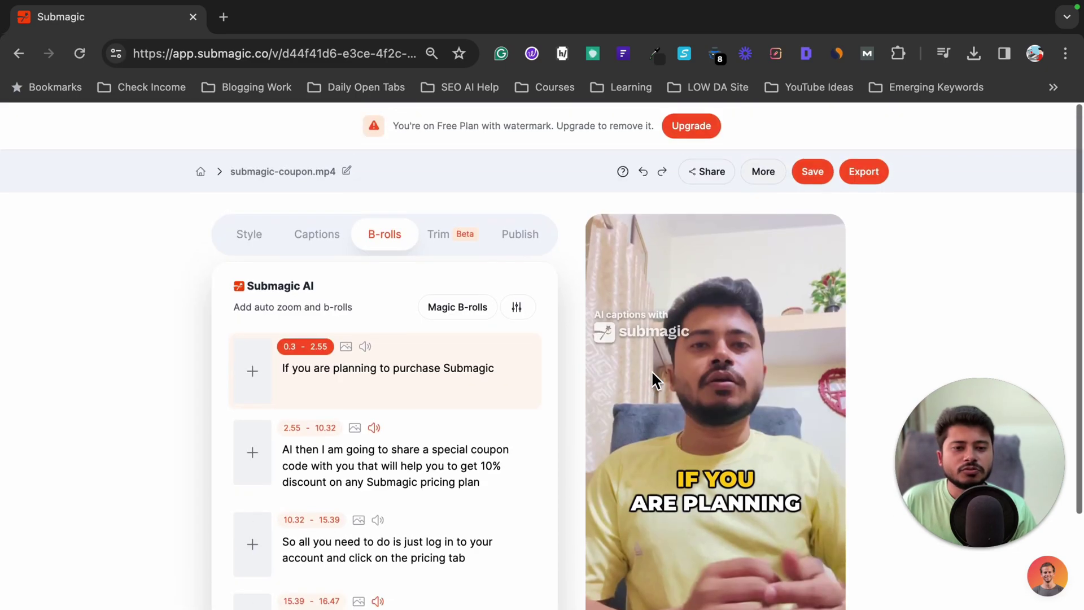
pyautogui.scroll(-3, 706, 350)
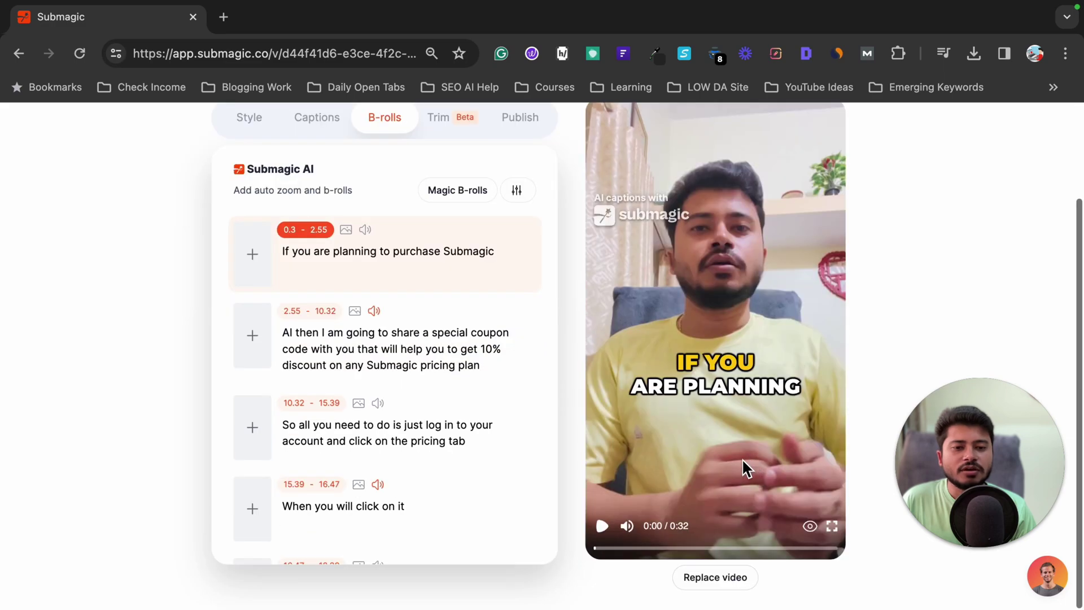
pyautogui.click(602, 528)
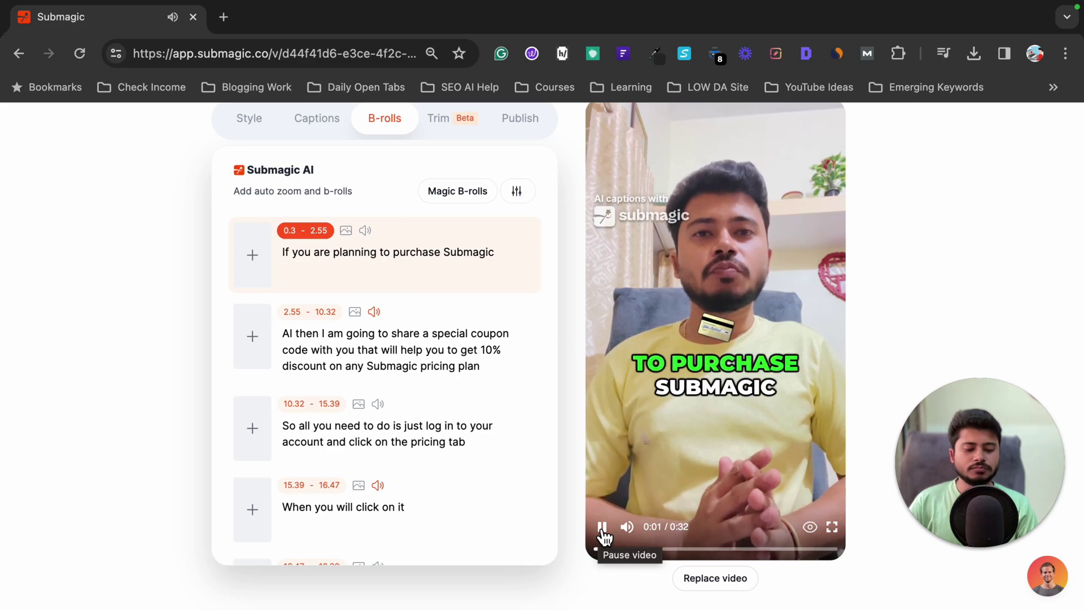
pyautogui.press('XF86AudioRaiseVolume')
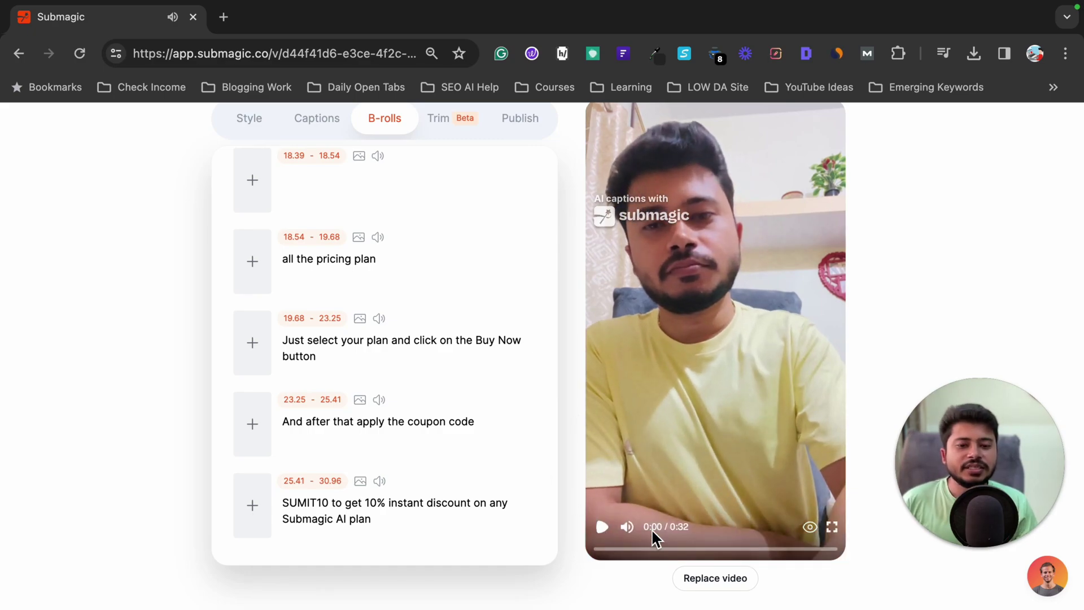
pyautogui.click(635, 549)
pyautogui.scroll(1, 676, 261)
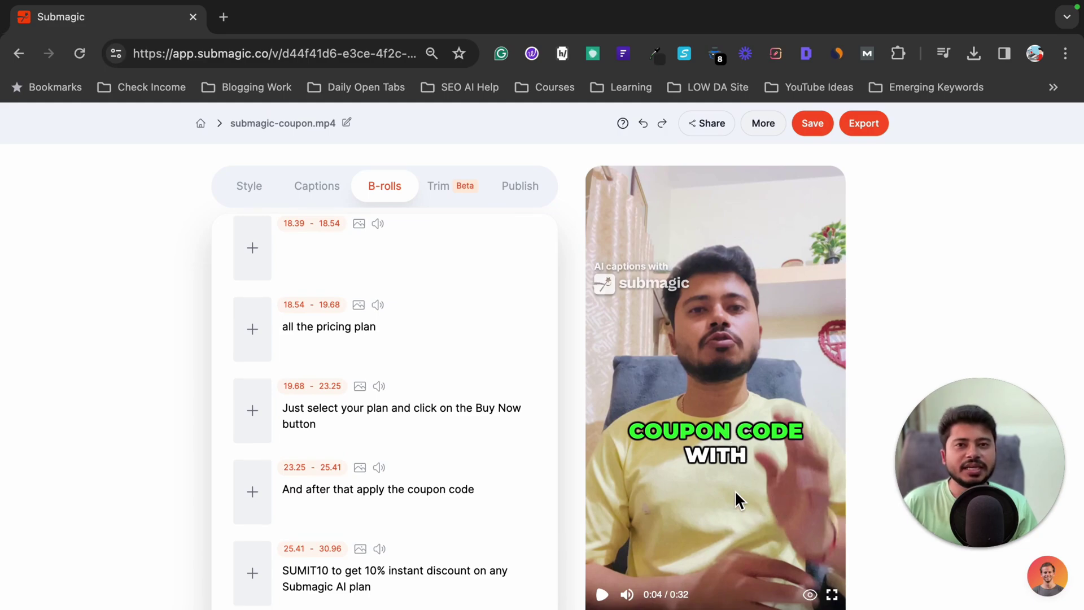
pyautogui.click(381, 188)
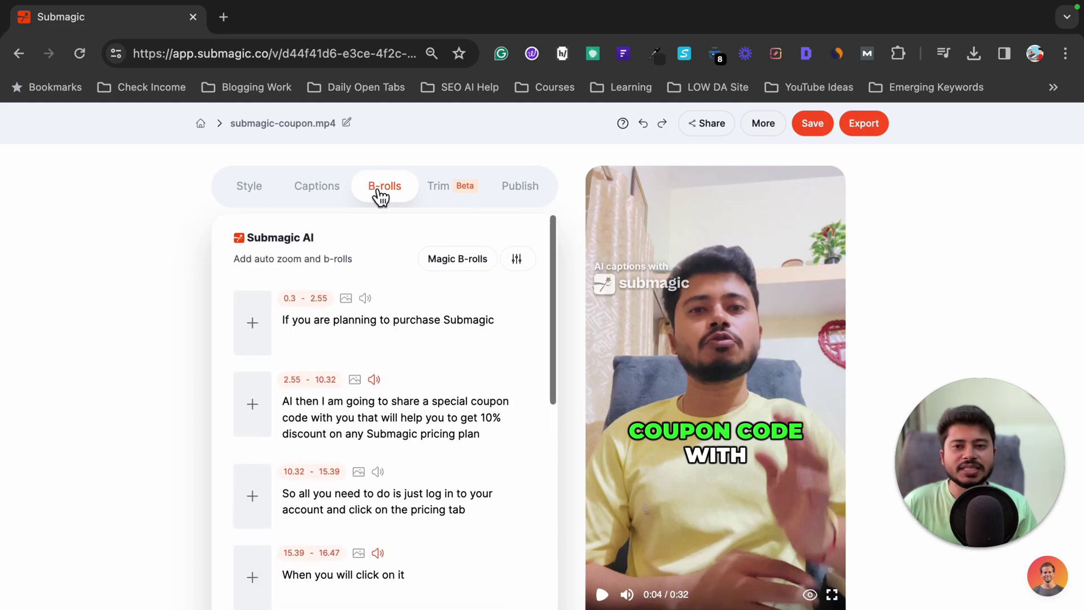
pyautogui.scroll(1, 153, 341)
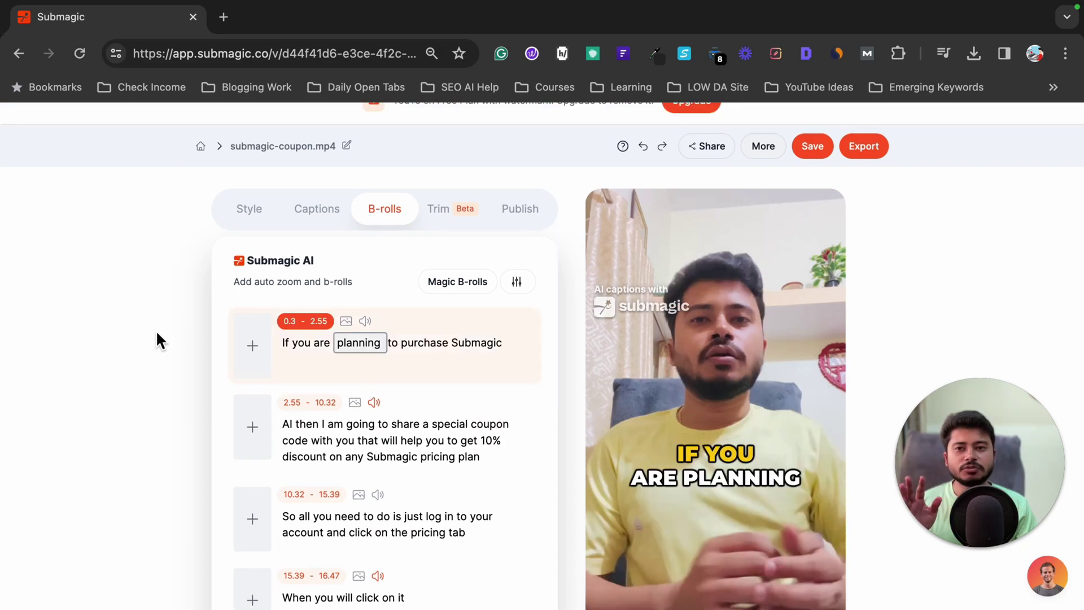
# Search stock B-roll for 'planning' and apply the 12 46 laptop clip to the opening segment
pyautogui.click(368, 355)
pyautogui.click(355, 371)
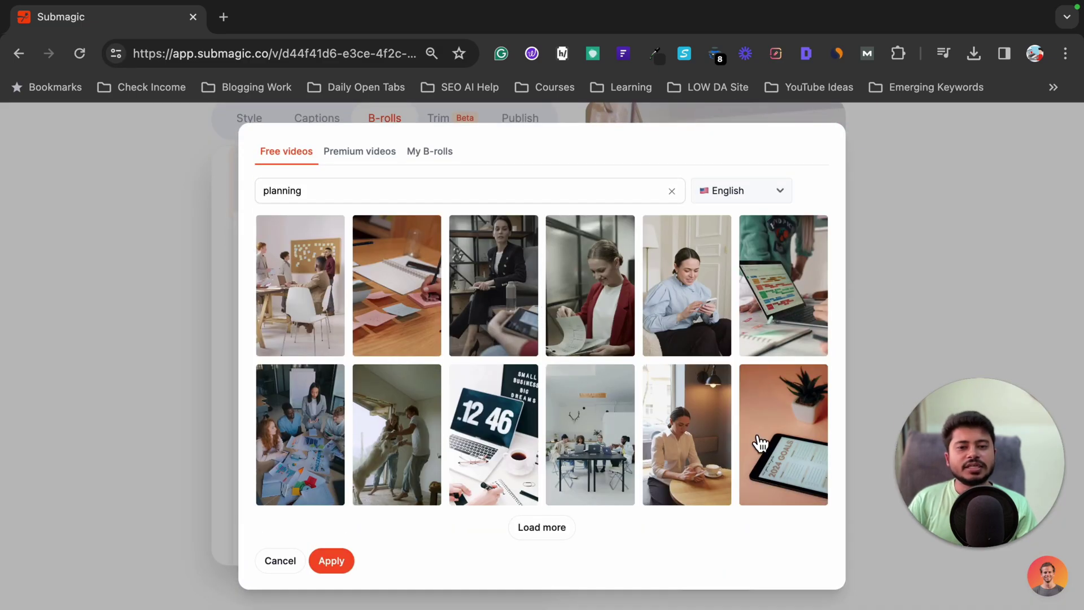
pyautogui.click(503, 422)
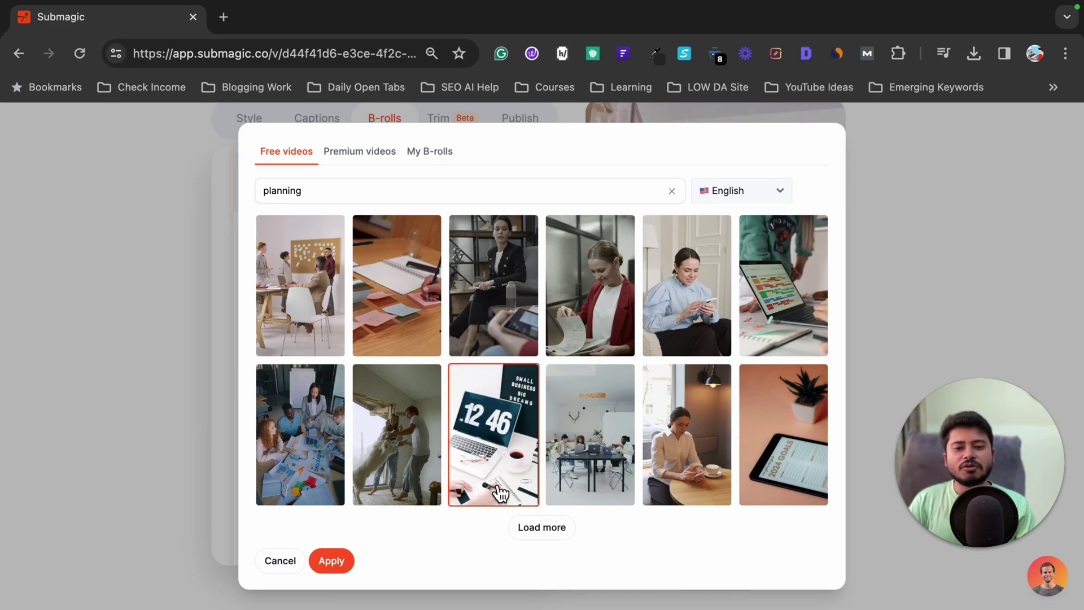
pyautogui.click(332, 560)
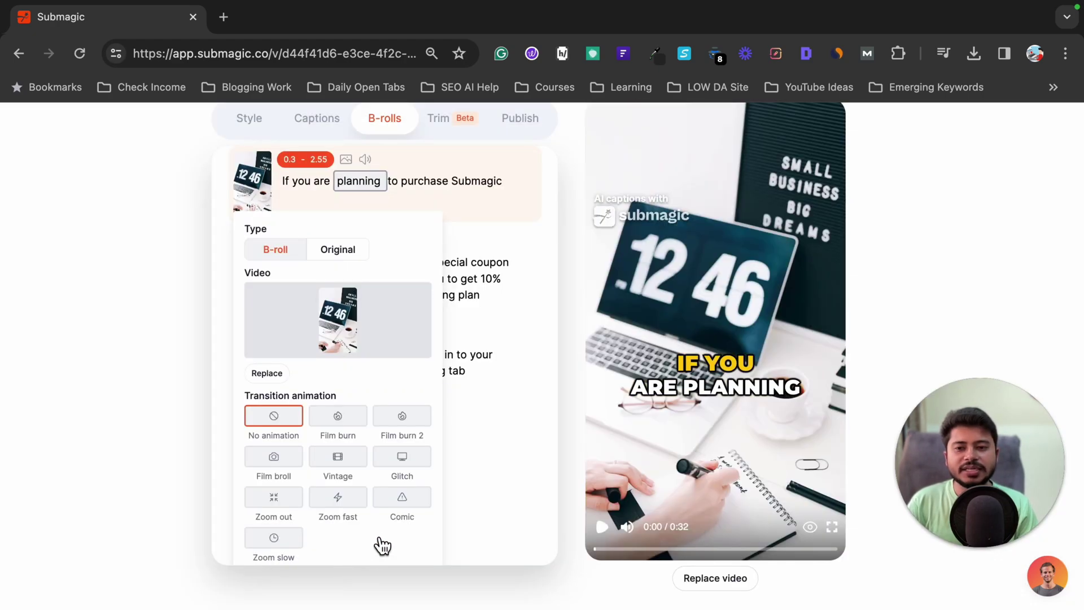
# Try Film burn, Vintage, Glitch, Comic and zoom transitions, then apply Zoom out to the first B-roll
pyautogui.click(337, 423)
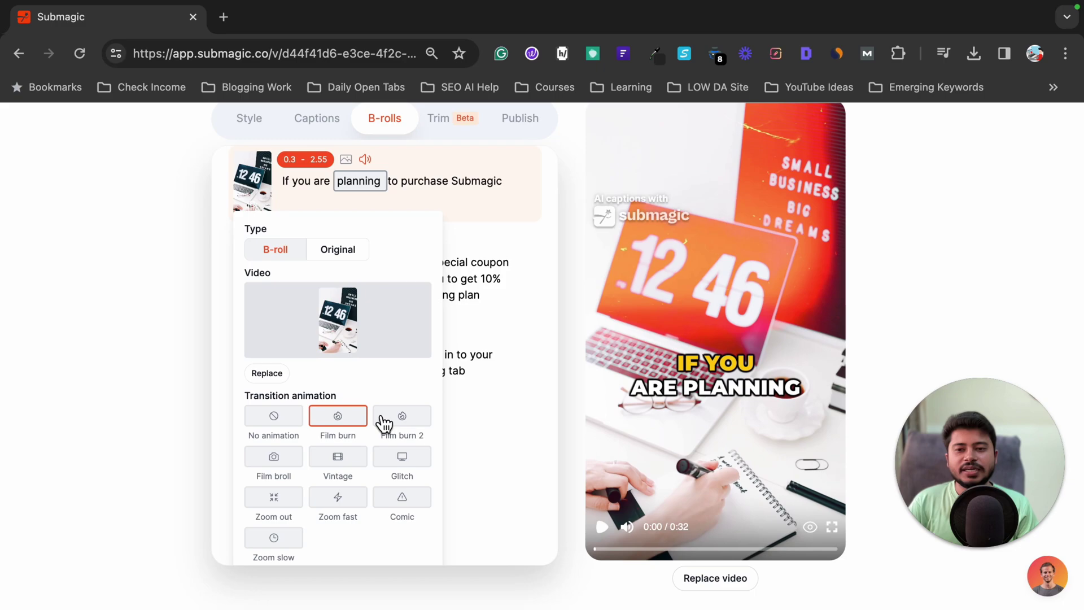
pyautogui.click(418, 427)
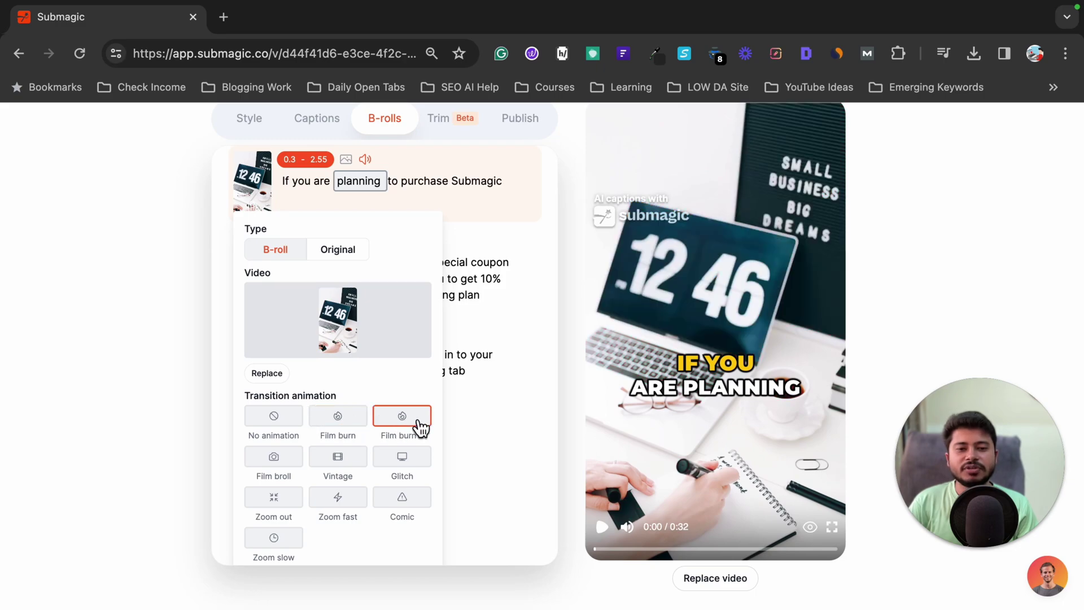
pyautogui.click(289, 462)
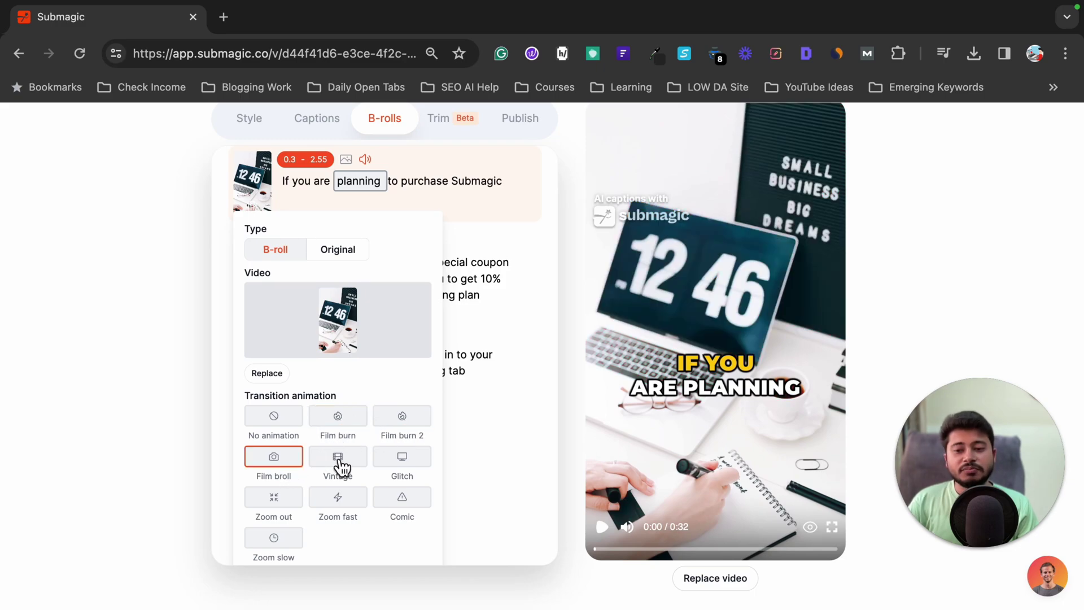
pyautogui.click(355, 462)
pyautogui.click(410, 463)
pyautogui.click(297, 502)
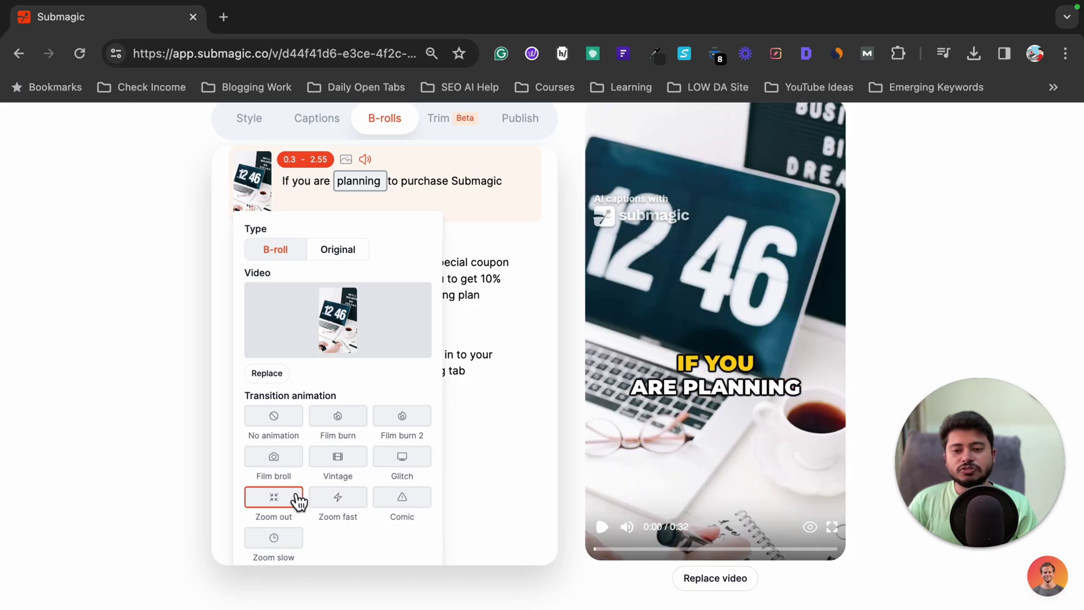
pyautogui.click(354, 503)
pyautogui.click(427, 504)
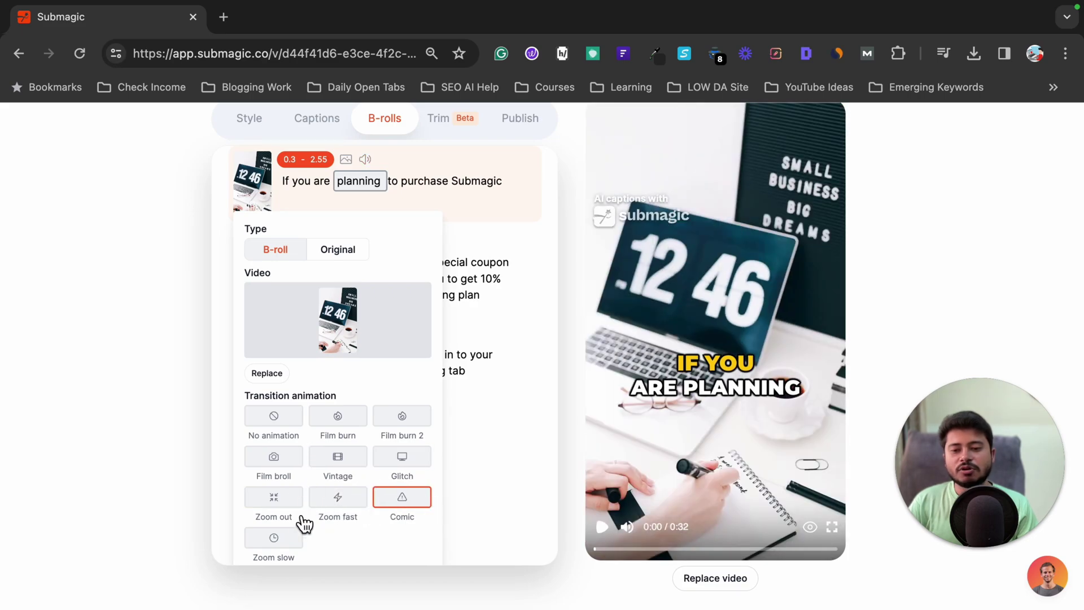
pyautogui.click(289, 543)
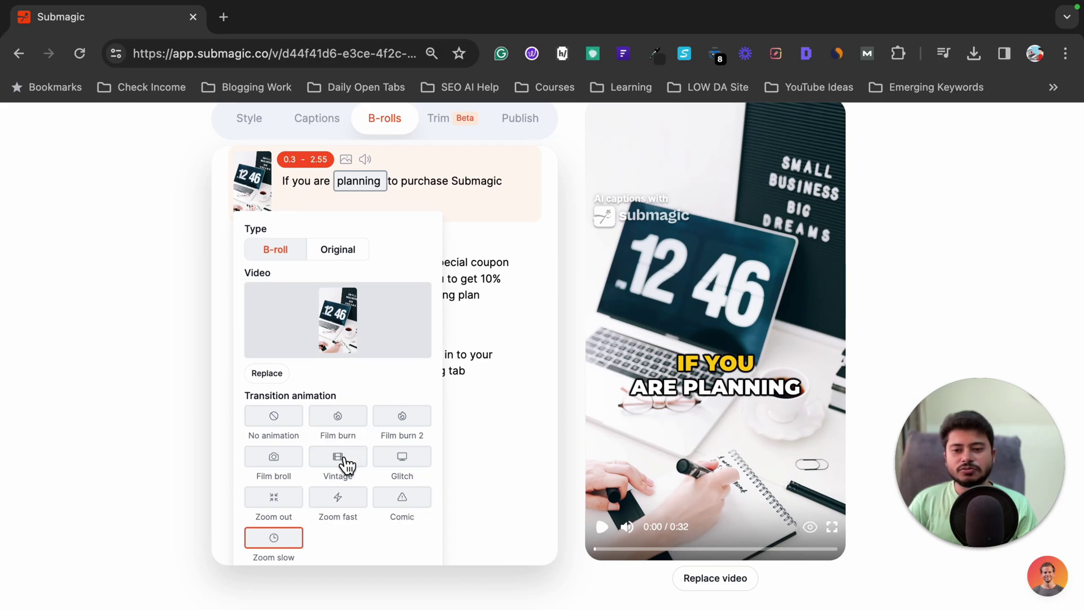
pyautogui.click(291, 506)
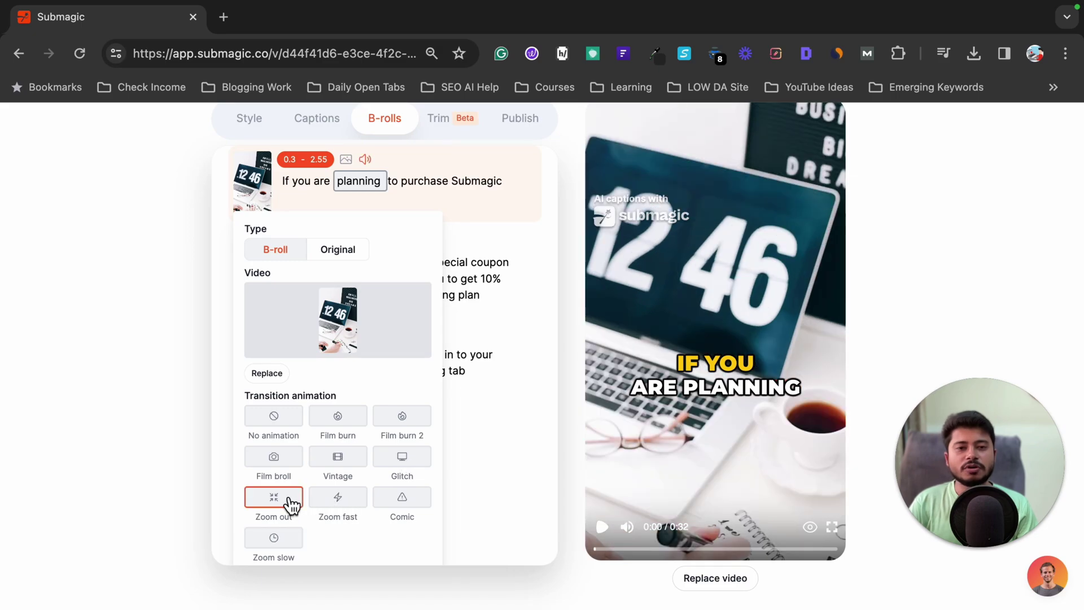
pyautogui.scroll(-5, 380, 480)
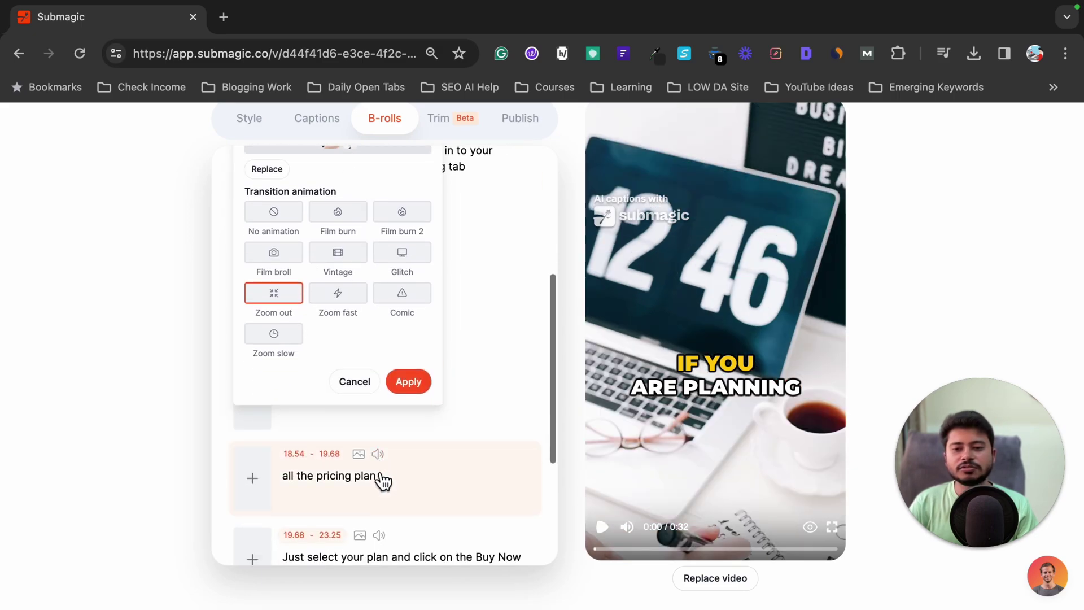
pyautogui.click(420, 320)
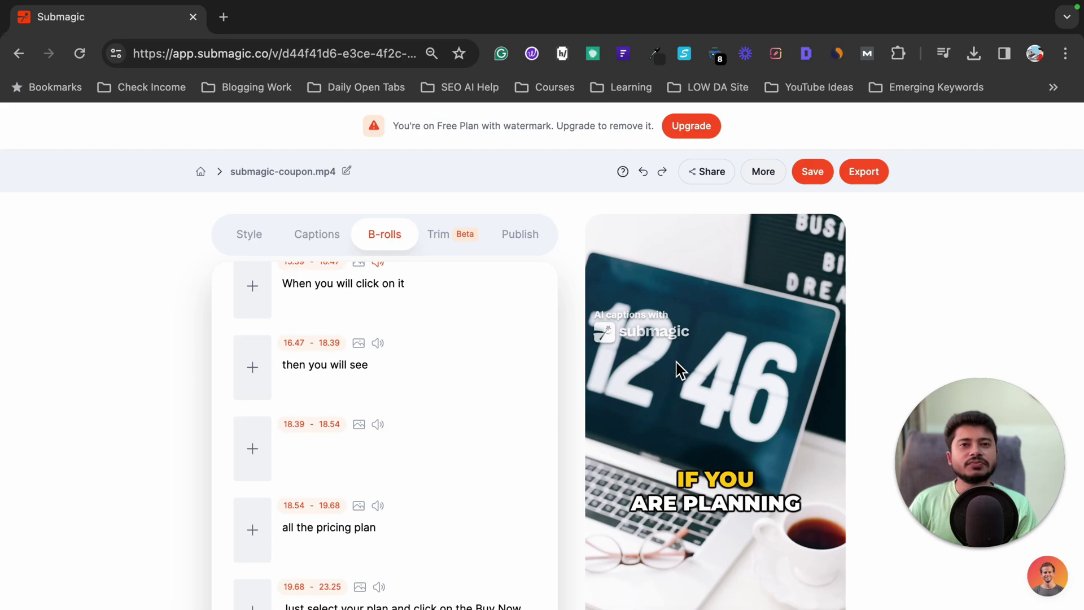
# Play the preview to check the Zoom out B-roll transition and scroll through the caption segments
pyautogui.scroll(-2, 709, 371)
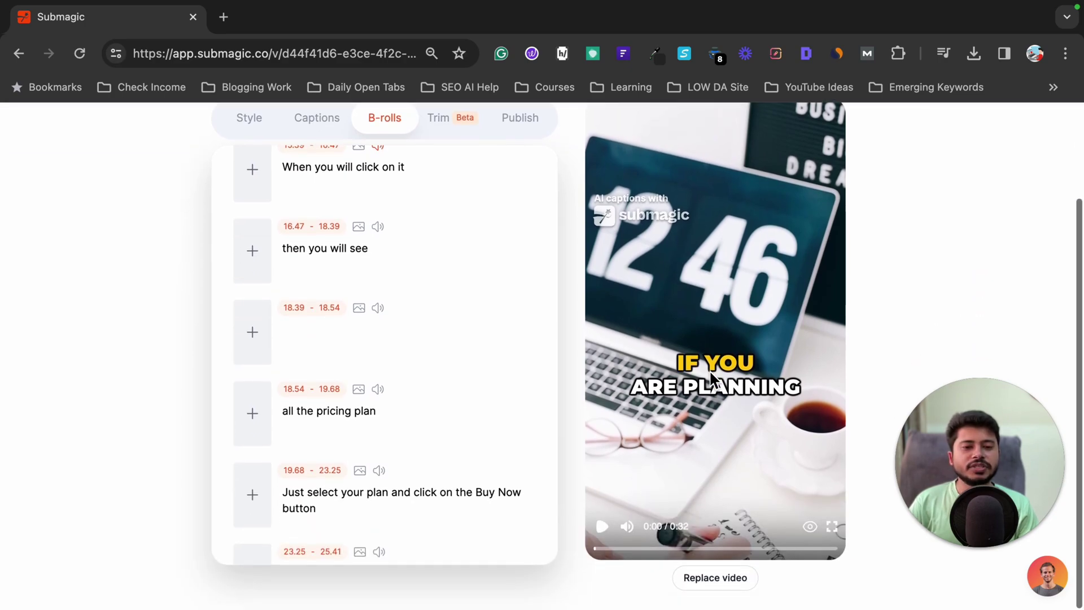
pyautogui.scroll(1, 651, 401)
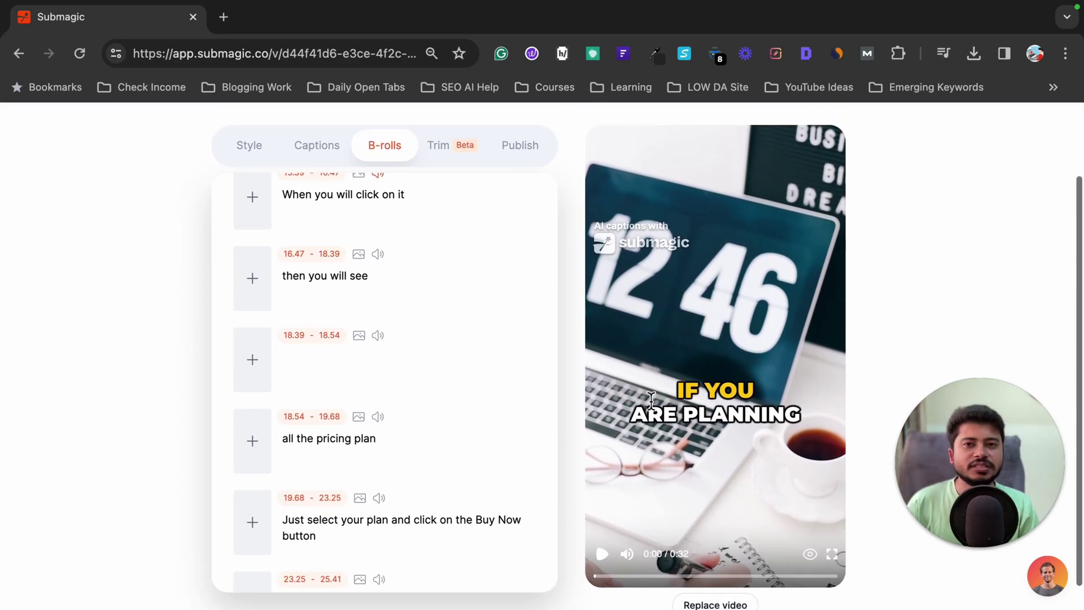
pyautogui.click(603, 555)
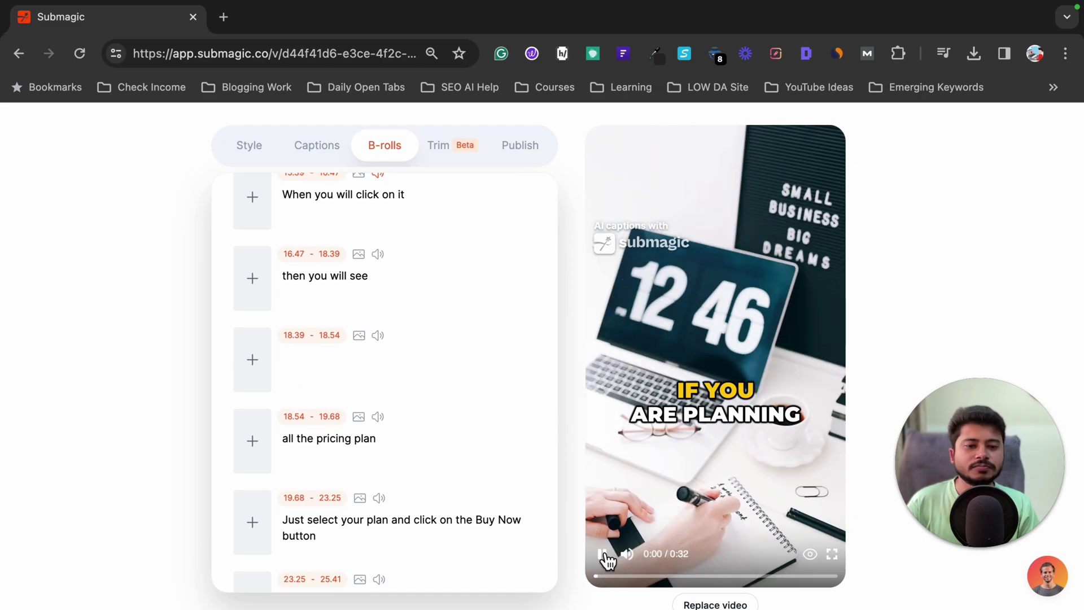
pyautogui.scroll(-1, 607, 559)
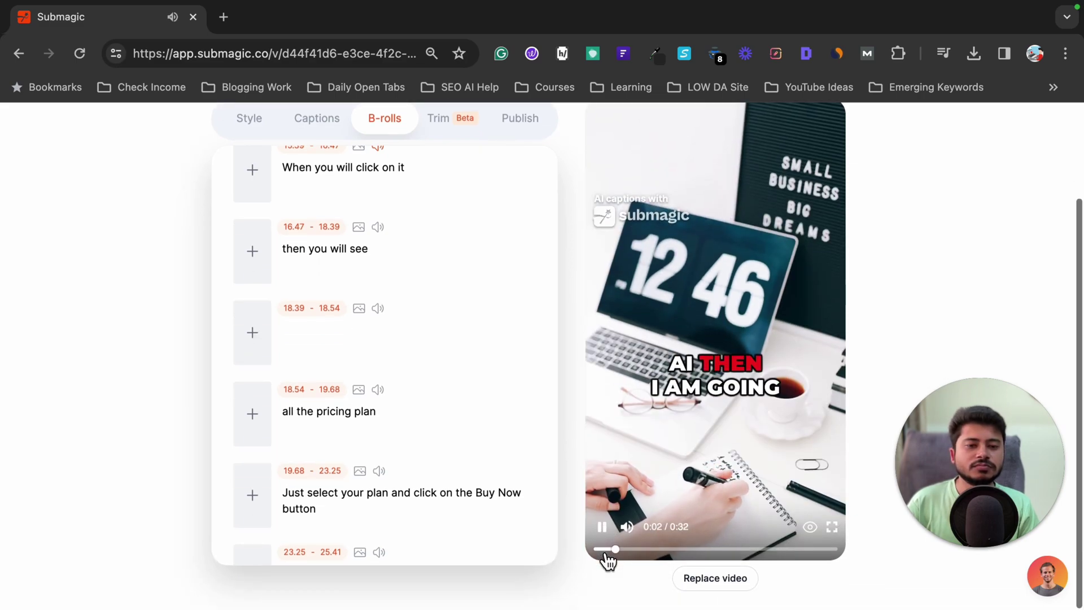
pyautogui.click(607, 559)
pyautogui.scroll(4, 628, 429)
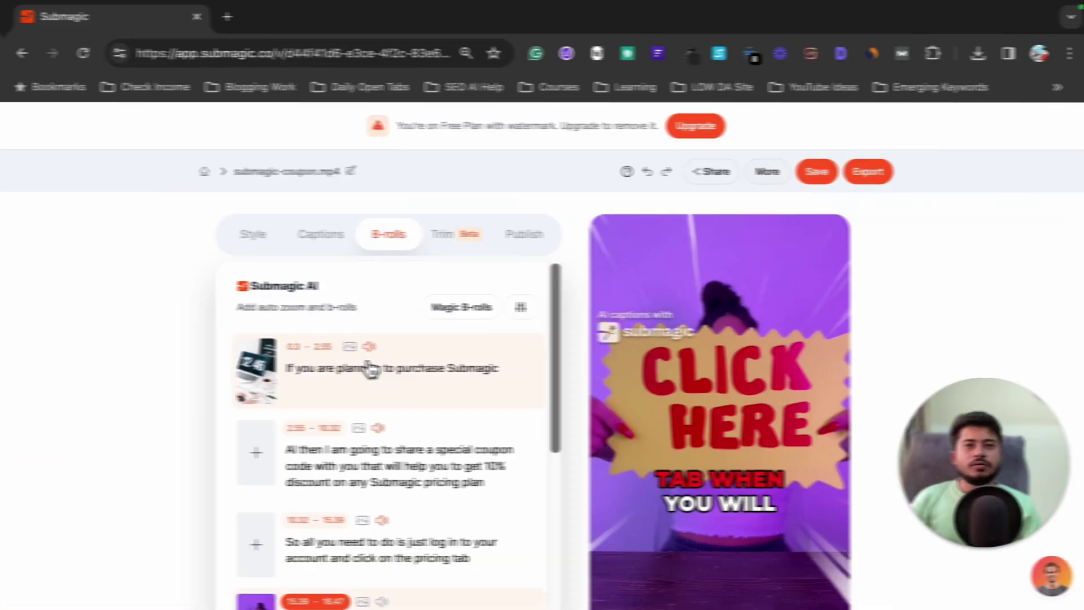
pyautogui.scroll(-9, 346, 389)
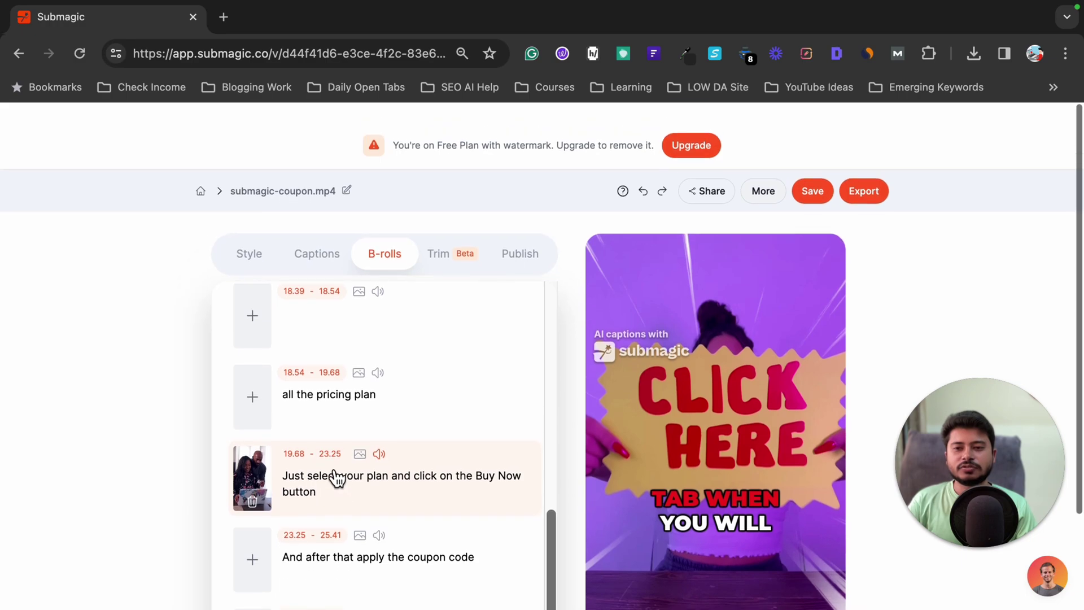
pyautogui.scroll(9, 332, 471)
pyautogui.scroll(-2, 621, 508)
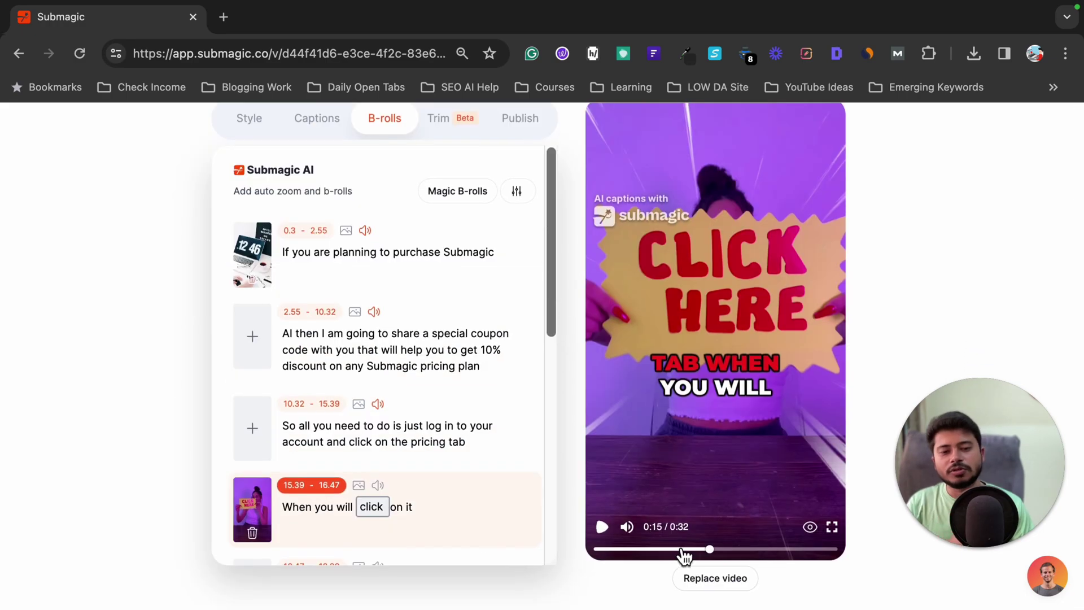
pyautogui.moveTo(685, 549); pyautogui.dragTo(582, 547)
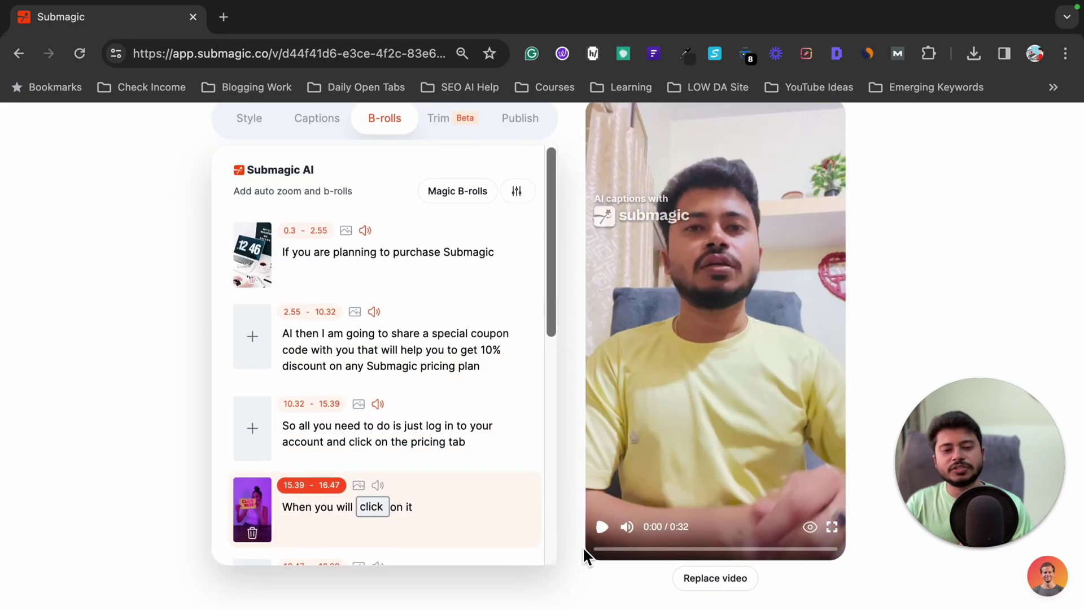
pyautogui.click(615, 542)
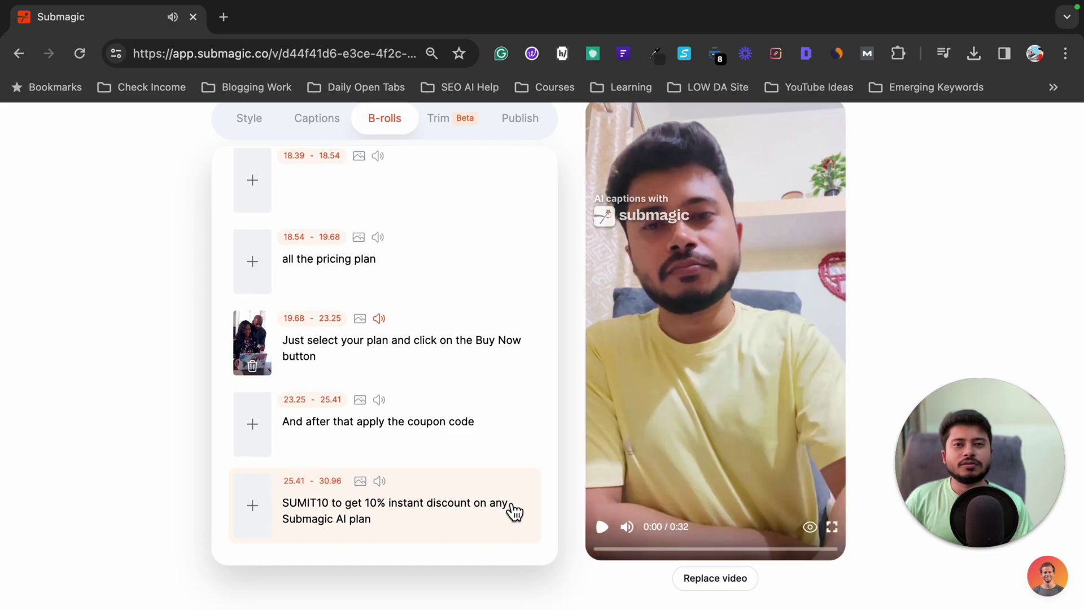
pyautogui.scroll(15, 453, 449)
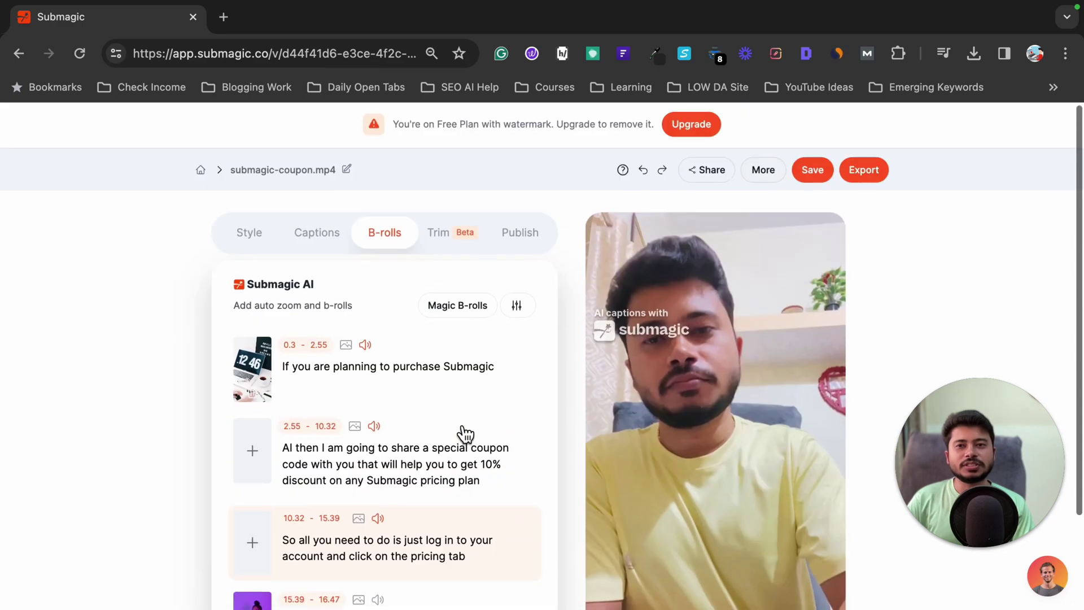
pyautogui.scroll(3, 455, 446)
# Check the Remove silence trimming option, then bring up the AI-written description and hashtags in Publish
pyautogui.click(446, 244)
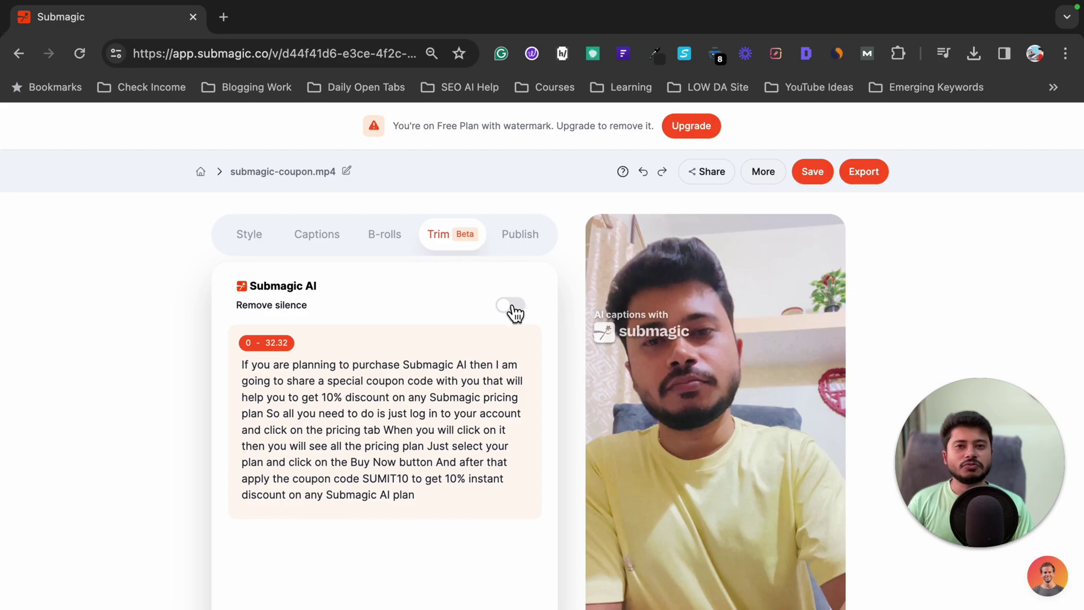
pyautogui.click(520, 245)
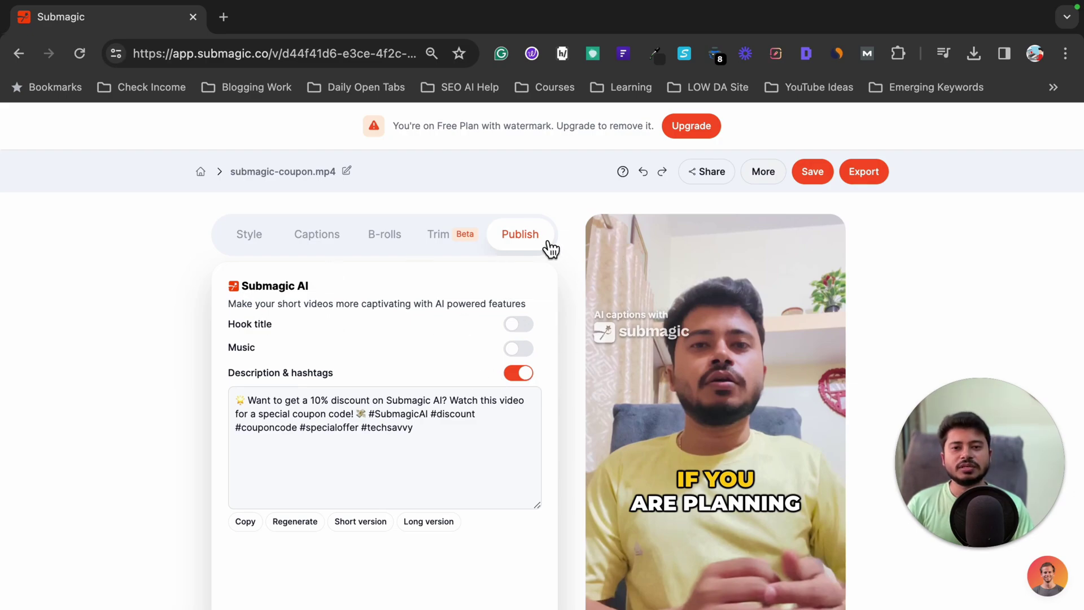
# Save the submagic-coupon.mp4 project with its B-rolls, captions and AI description
pyautogui.click(816, 180)
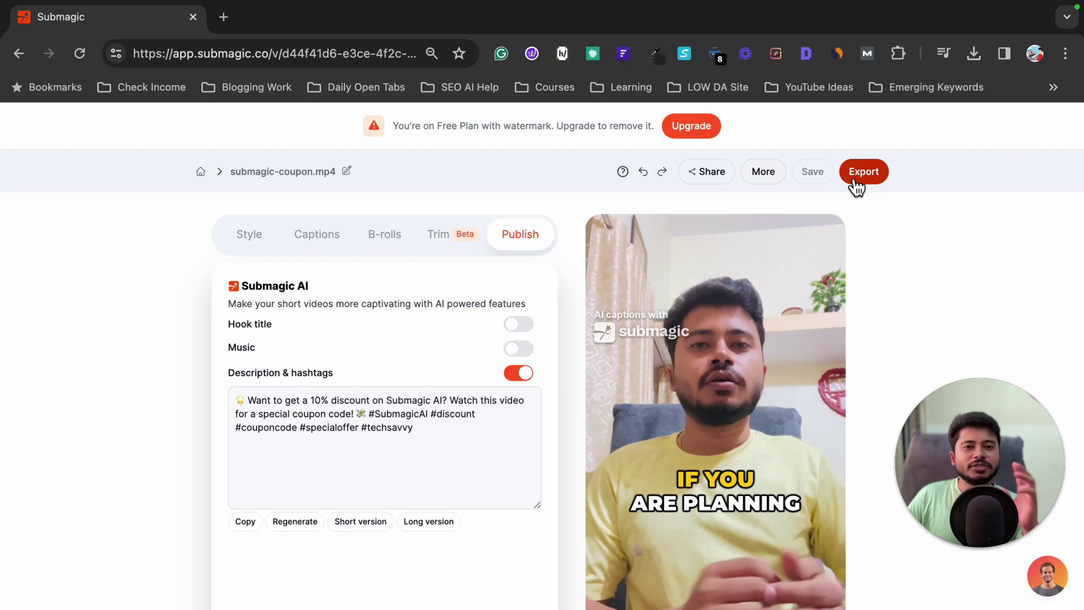
# Return to the caption style themes and scroll through the choices
pyautogui.click(254, 237)
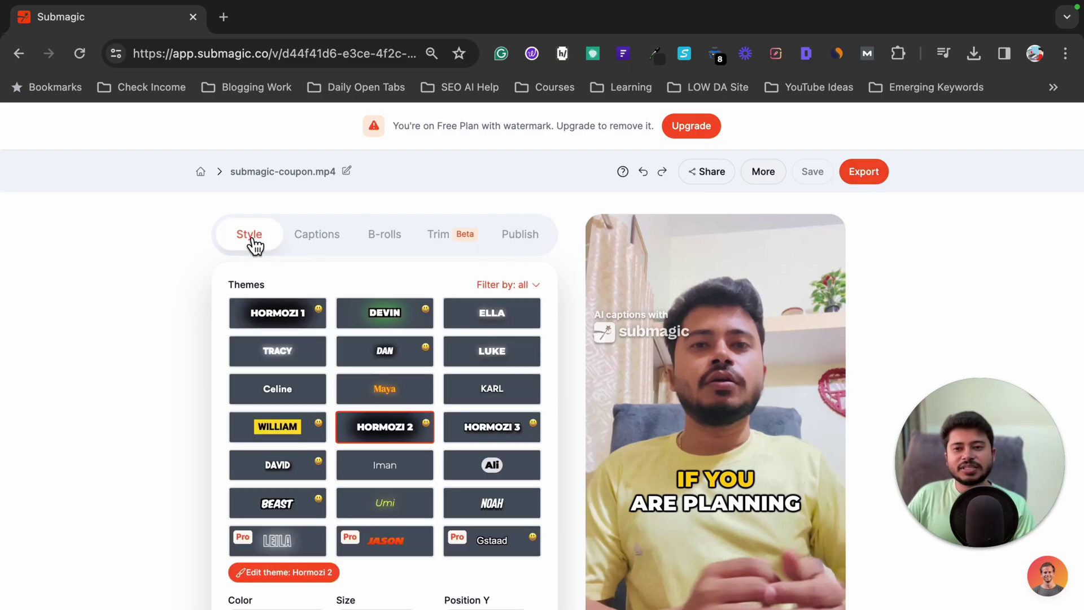
pyautogui.scroll(-1, 619, 356)
pyautogui.scroll(-1, 619, 354)
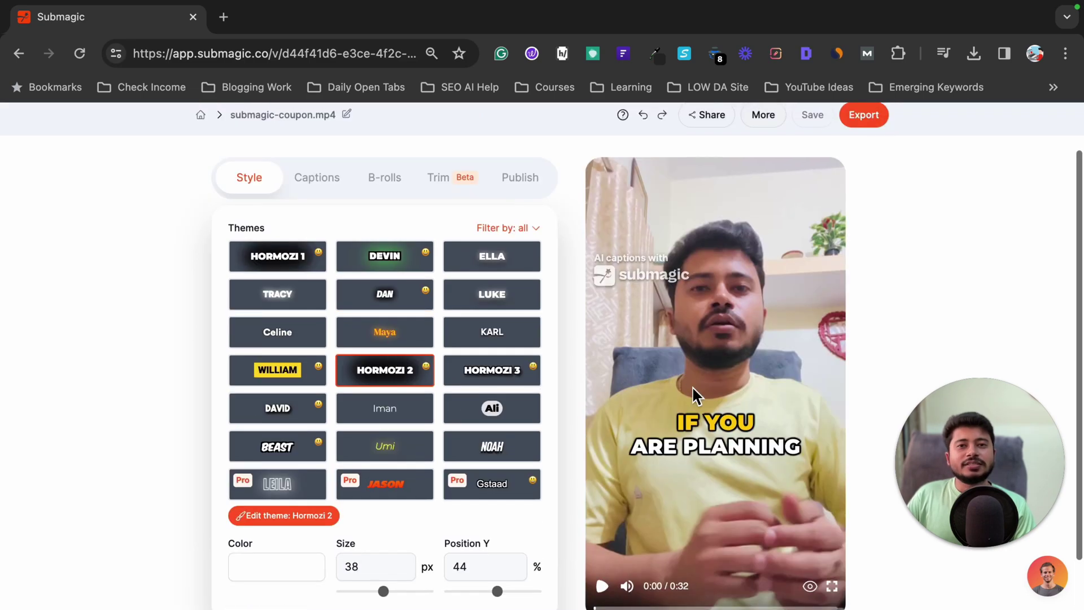
pyautogui.scroll(1, 694, 389)
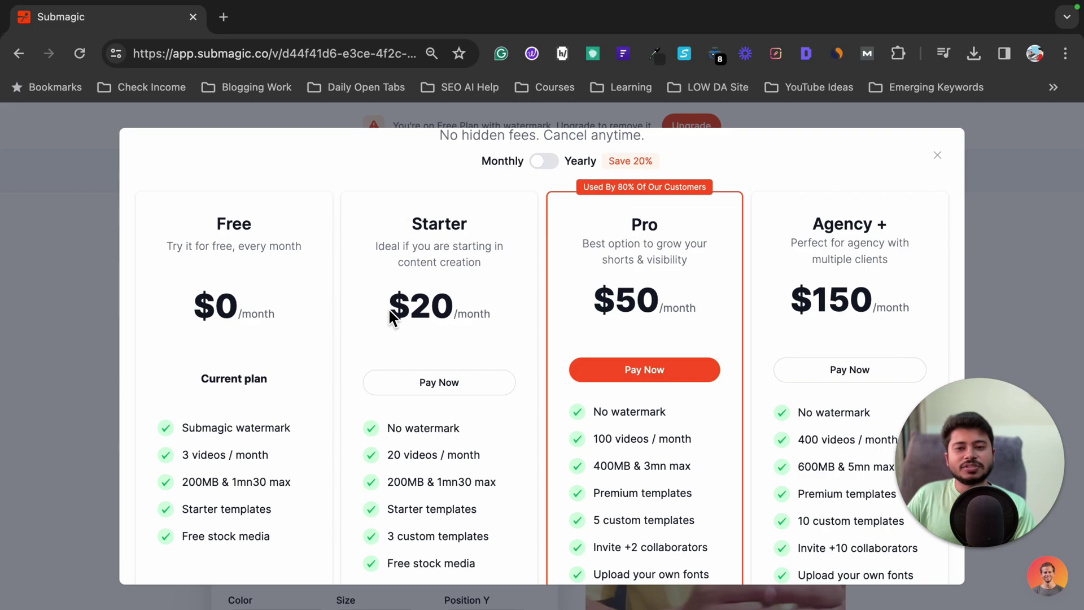
# Review the Starter plan's $20 monthly price, switch to yearly billing, and check out Pro at $480/year
pyautogui.moveTo(390, 307); pyautogui.dragTo(486, 316)
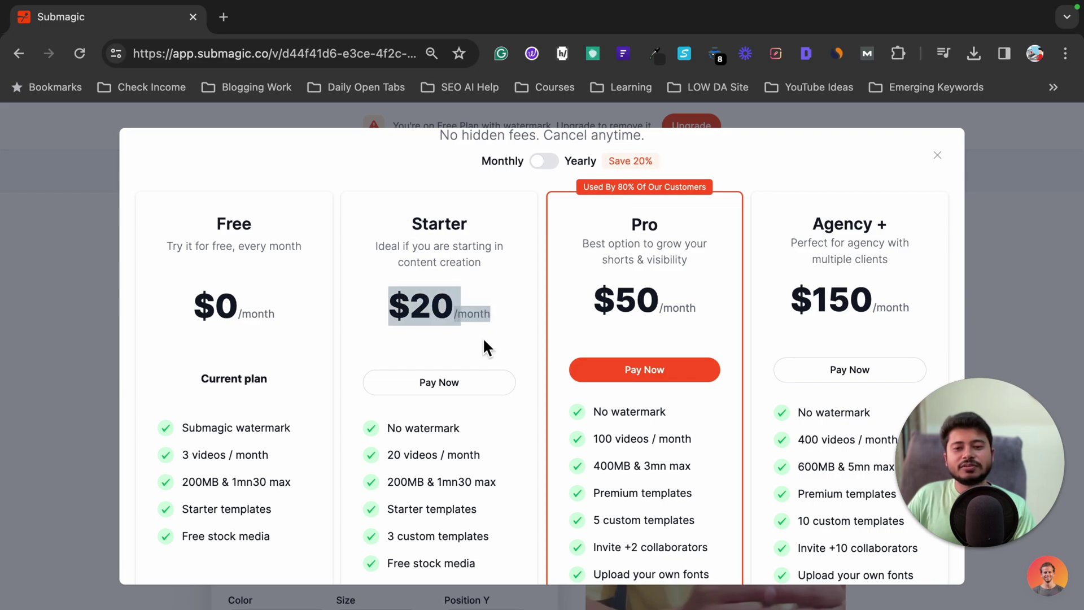
pyautogui.scroll(-1, 482, 343)
pyautogui.moveTo(388, 423); pyautogui.dragTo(495, 436)
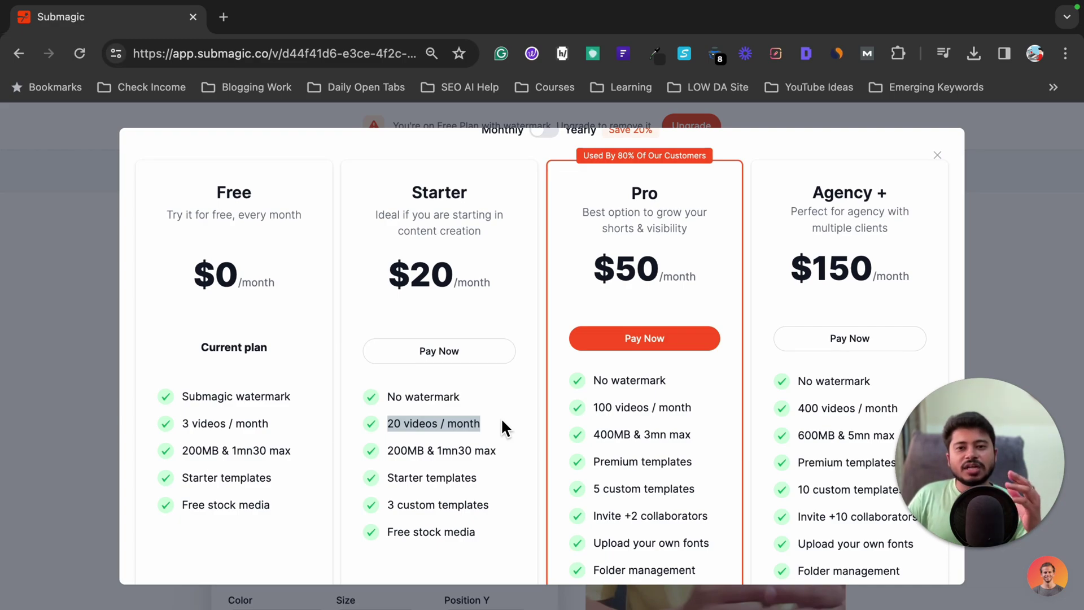
pyautogui.moveTo(411, 195); pyautogui.dragTo(468, 195)
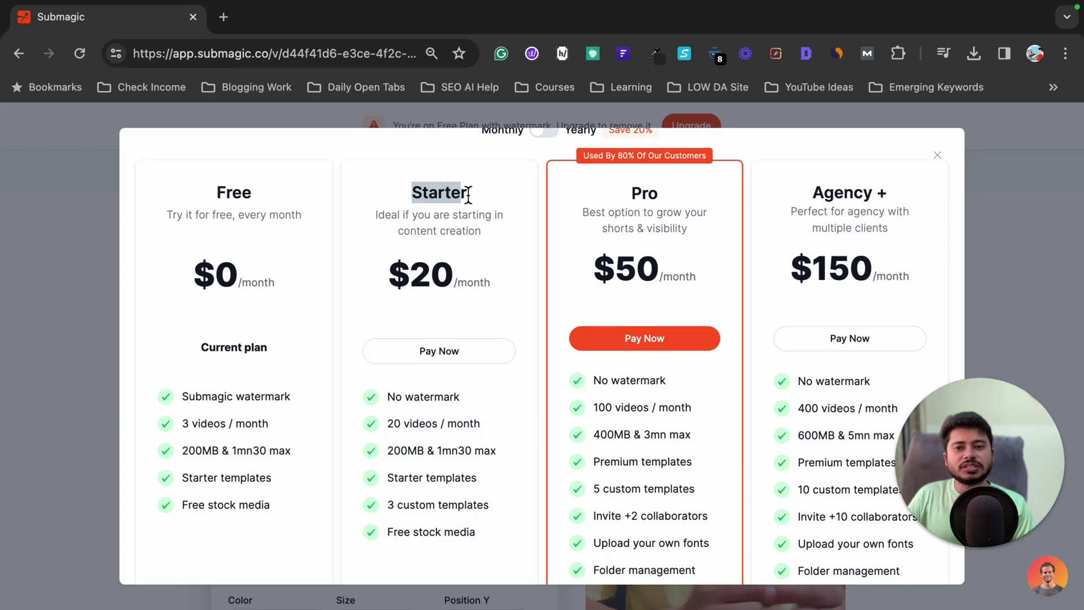
pyautogui.scroll(2, 483, 203)
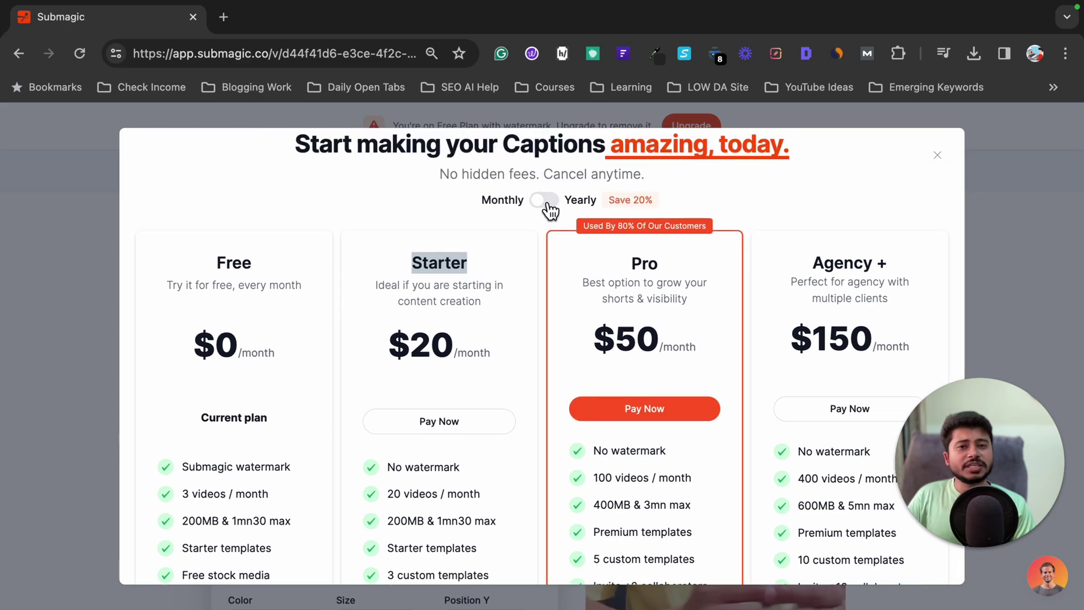
pyautogui.click(545, 201)
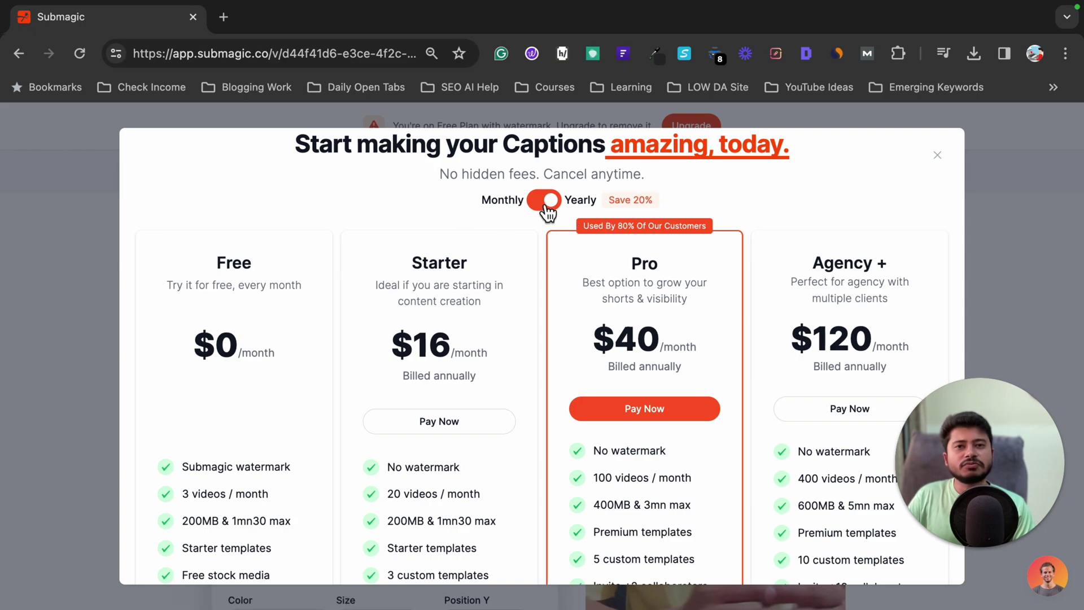
pyautogui.click(614, 417)
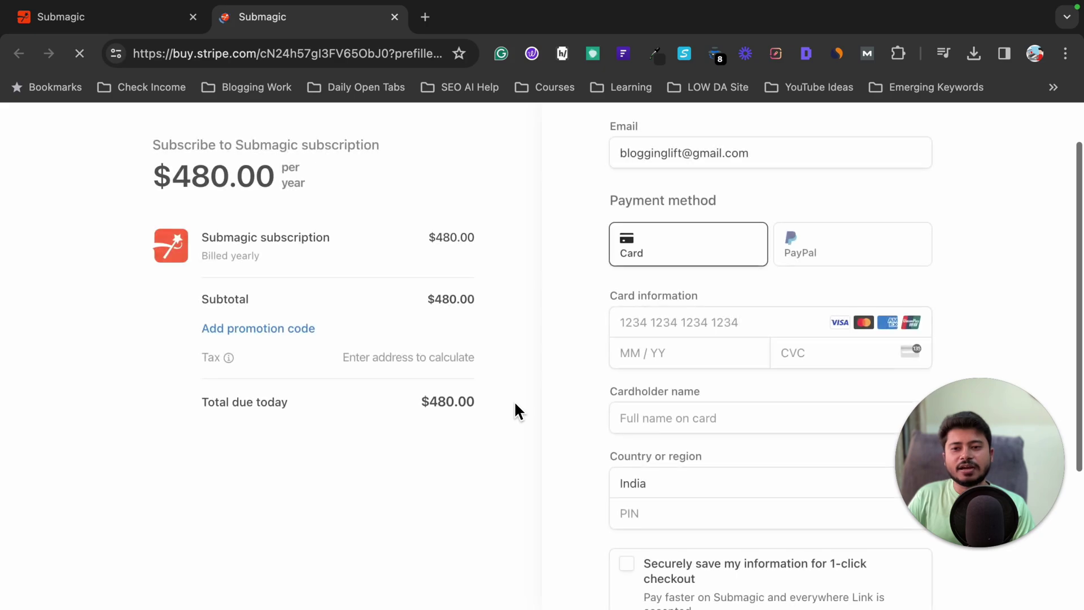
# Enter promotion code SUMIT10 and apply it for 10% off, making the total $432.00
pyautogui.click(254, 330)
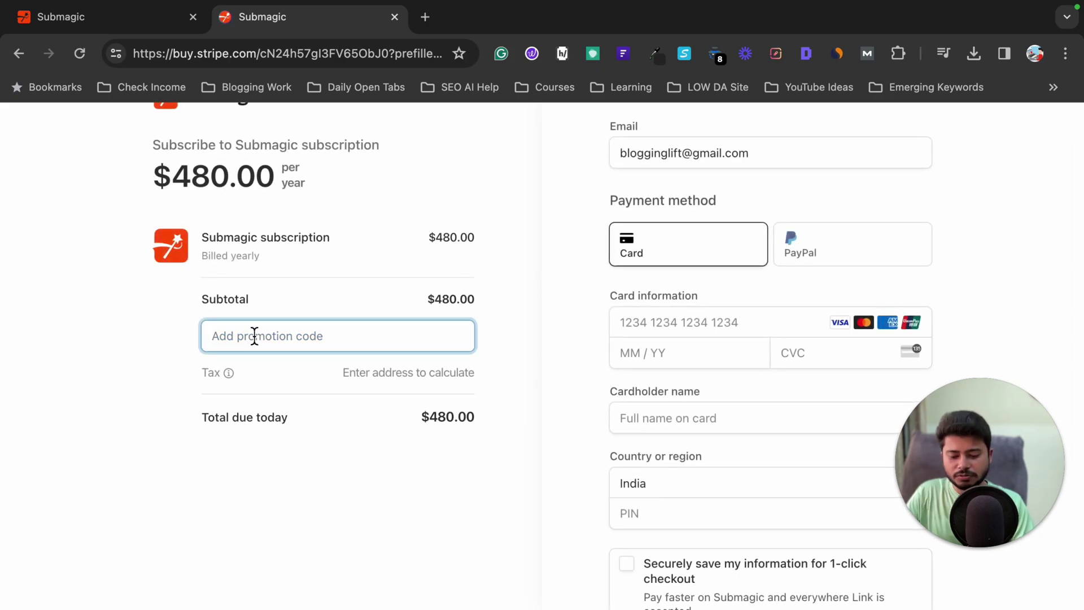
pyautogui.write('SUMIT10')
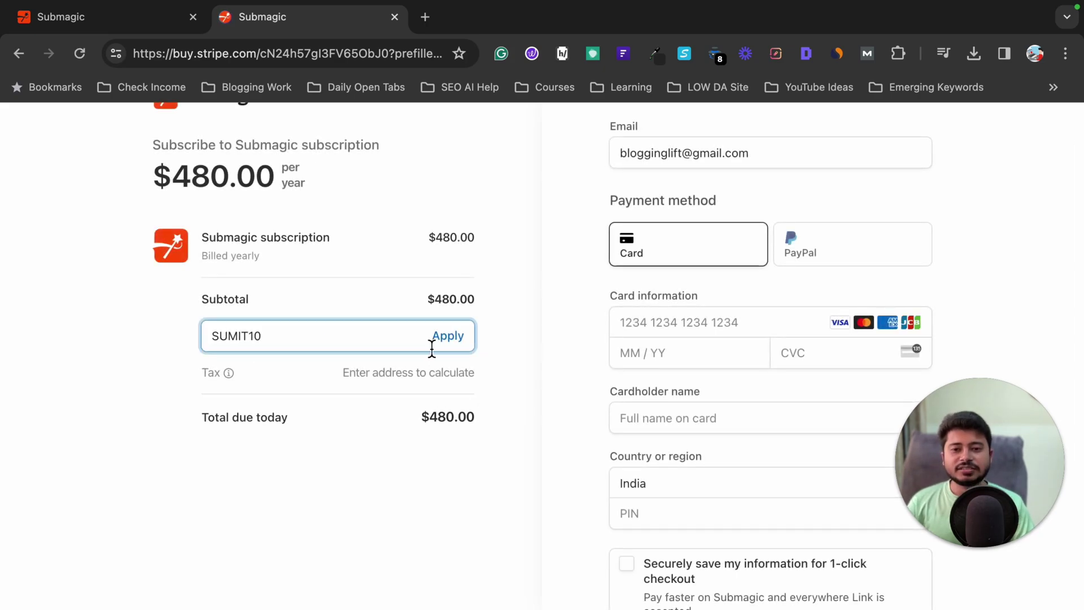
pyautogui.click(448, 338)
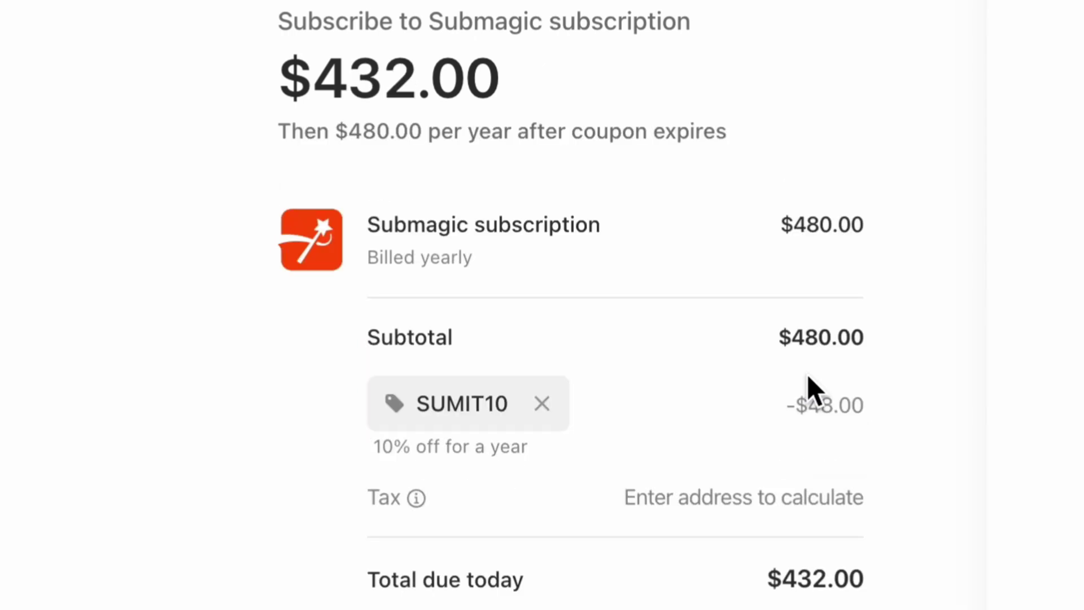